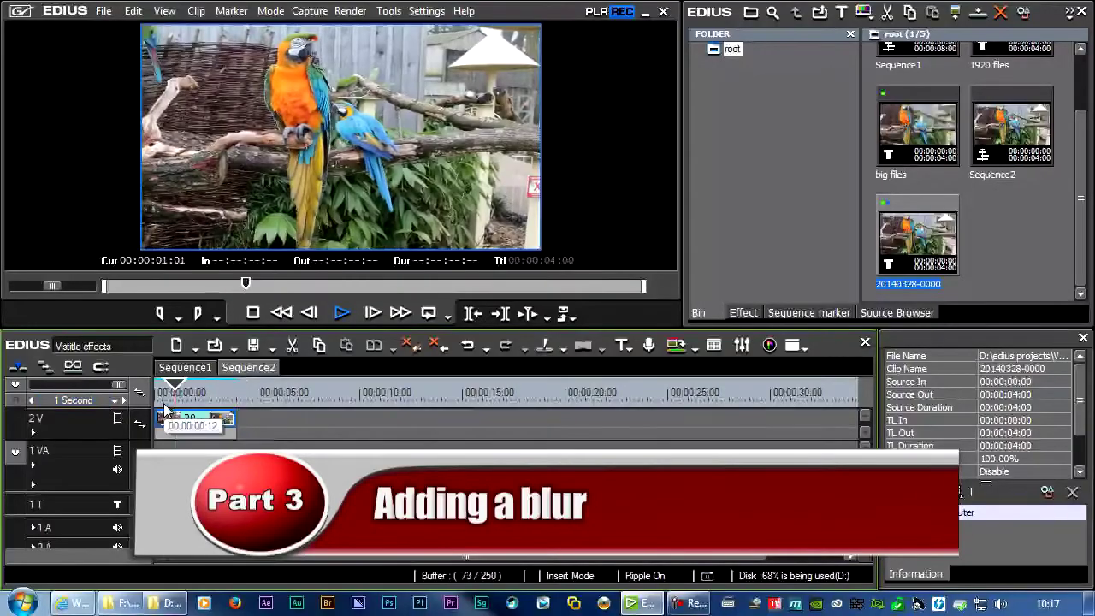
# Step: Select the parrot title clip, open it in VisTitle, and go to frame 00:00:00:24
pyautogui.click(206, 420)
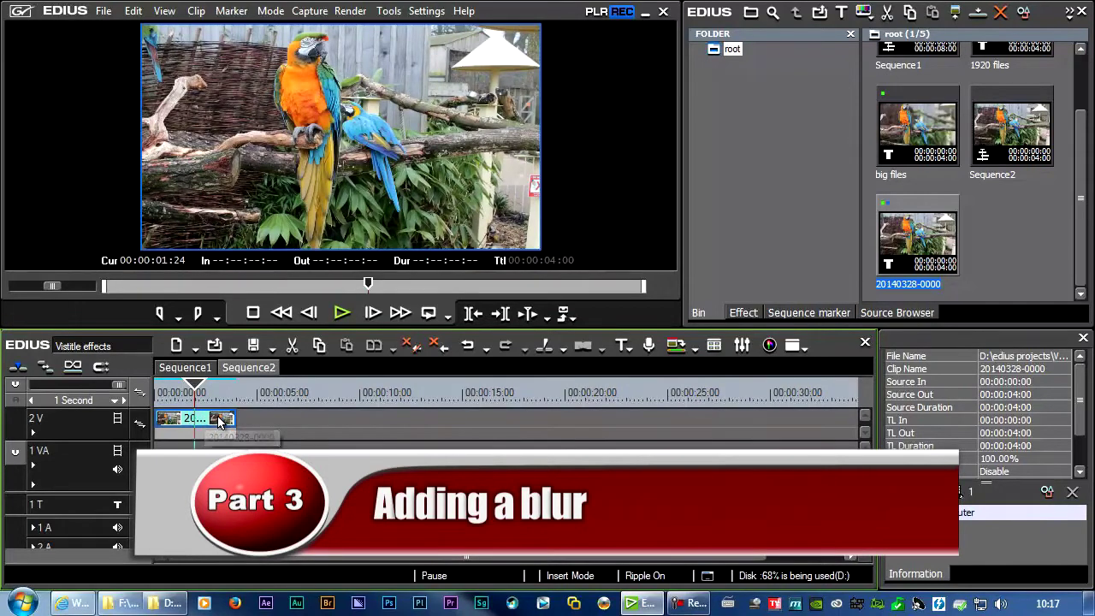
pyautogui.press('F7')
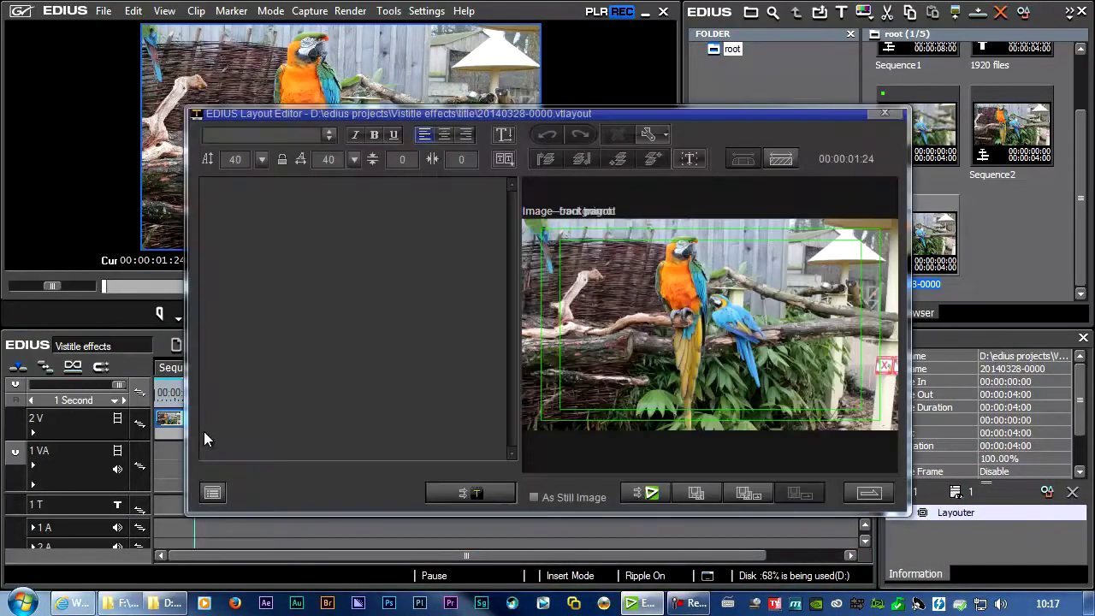
pyautogui.click(435, 497)
pyautogui.moveTo(505, 412); pyautogui.dragTo(467, 422)
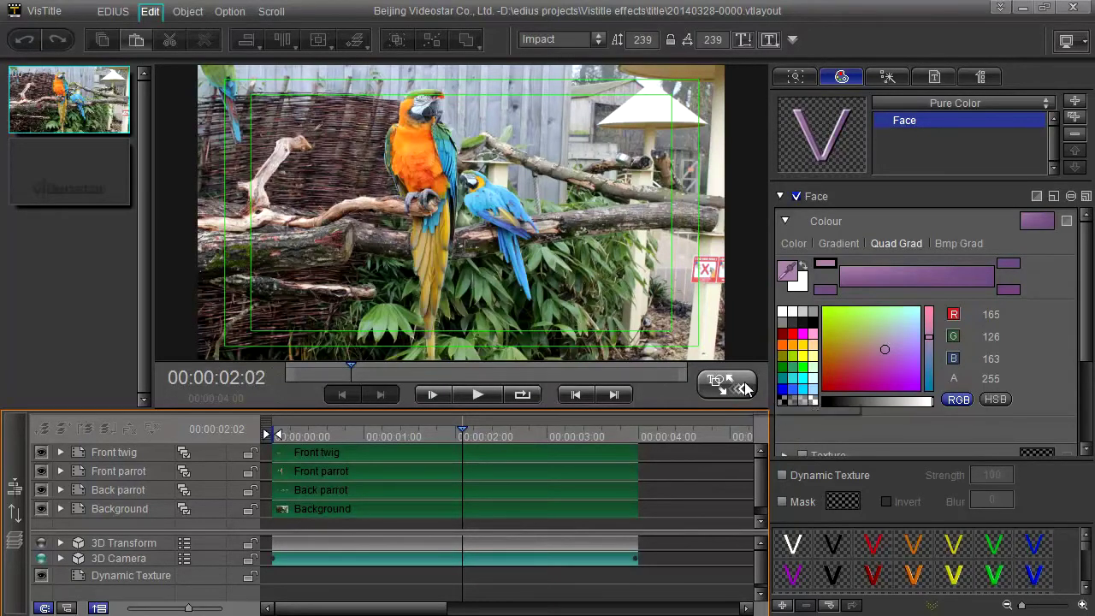
# Step: Scrub the parrot animation to 01:08 and switch to effect editing with camera view
pyautogui.click(508, 431)
pyautogui.moveTo(502, 462); pyautogui.dragTo(404, 433)
pyautogui.click(724, 387)
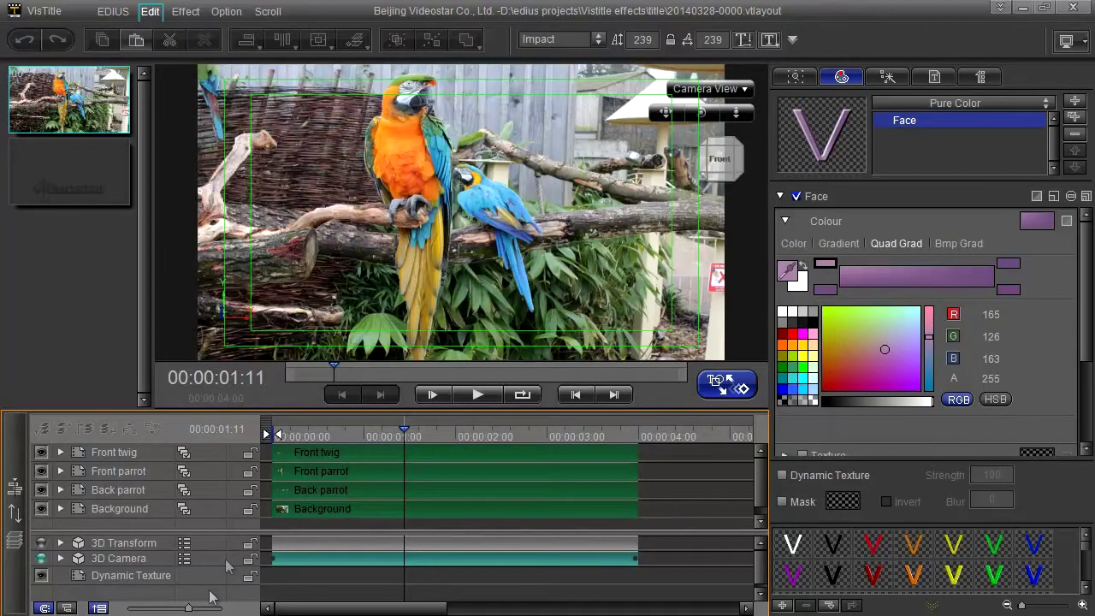
# Step: Select the Background layer and list the effects for its Stay section
pyautogui.click(317, 506)
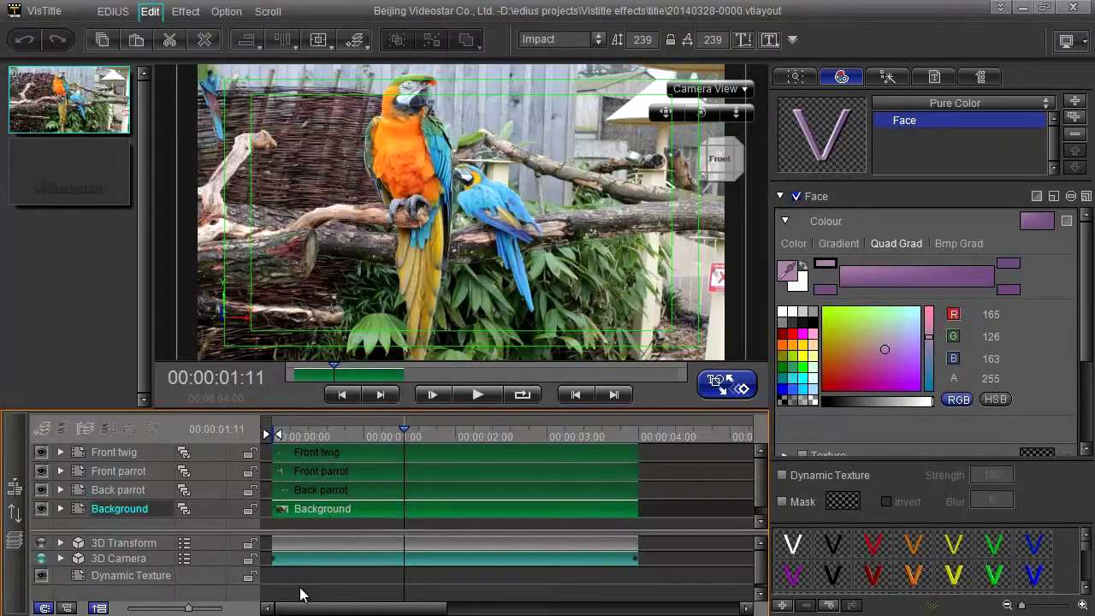
pyautogui.click(887, 78)
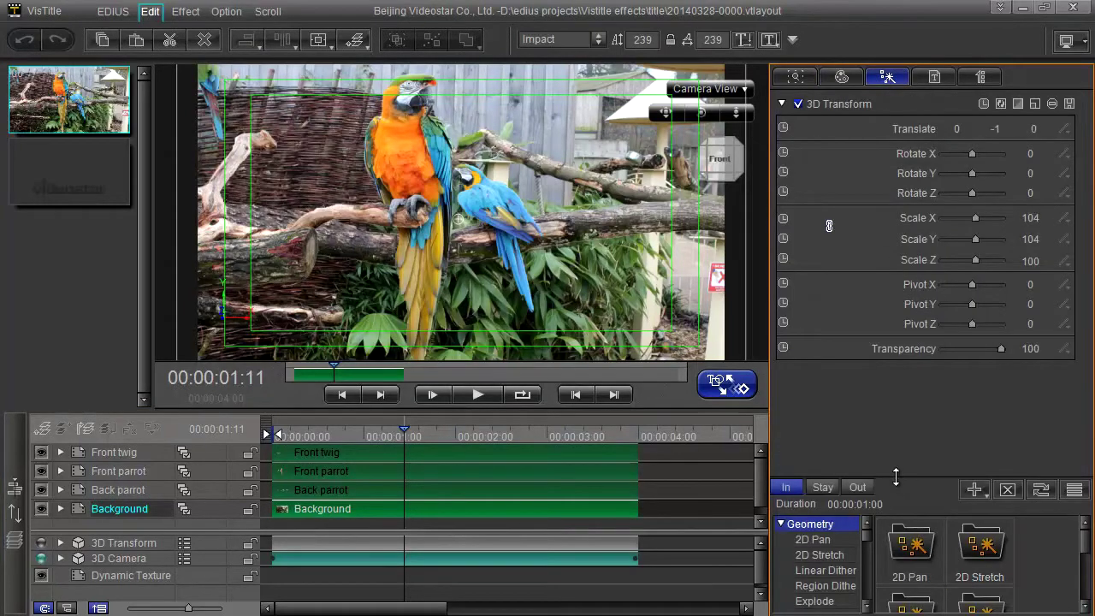
pyautogui.click(823, 487)
# Step: Browse the Blur FX presets (Radial, Motion, Box, Spin) and pick the first Gauss Blur preset
pyautogui.moveTo(869, 542); pyautogui.dragTo(867, 592)
pyautogui.click(836, 539)
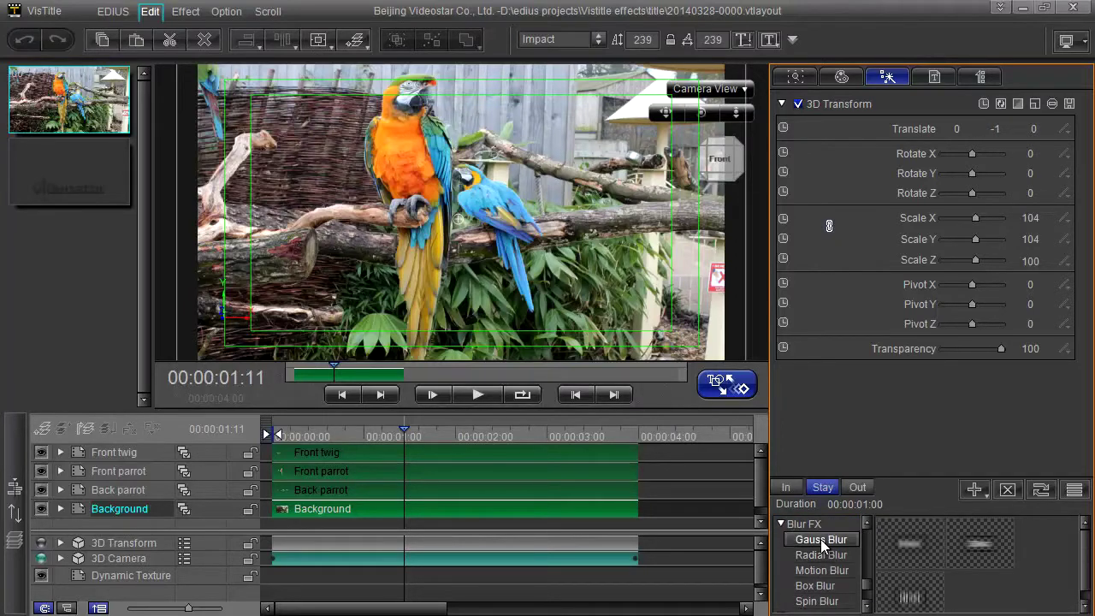
pyautogui.click(838, 555)
pyautogui.click(842, 571)
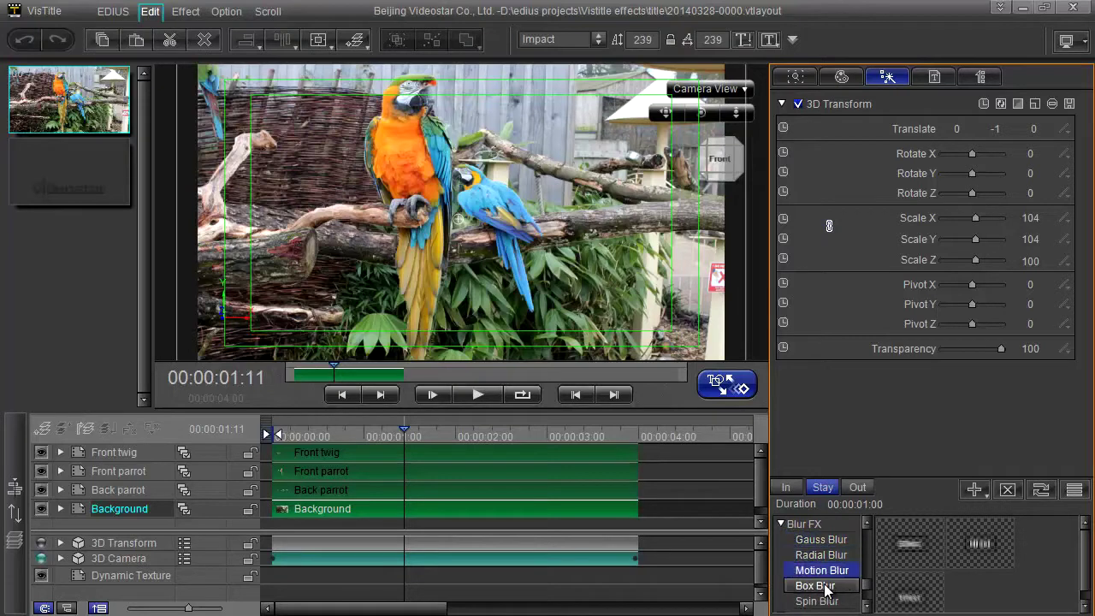
pyautogui.click(828, 587)
pyautogui.click(820, 602)
pyautogui.click(821, 540)
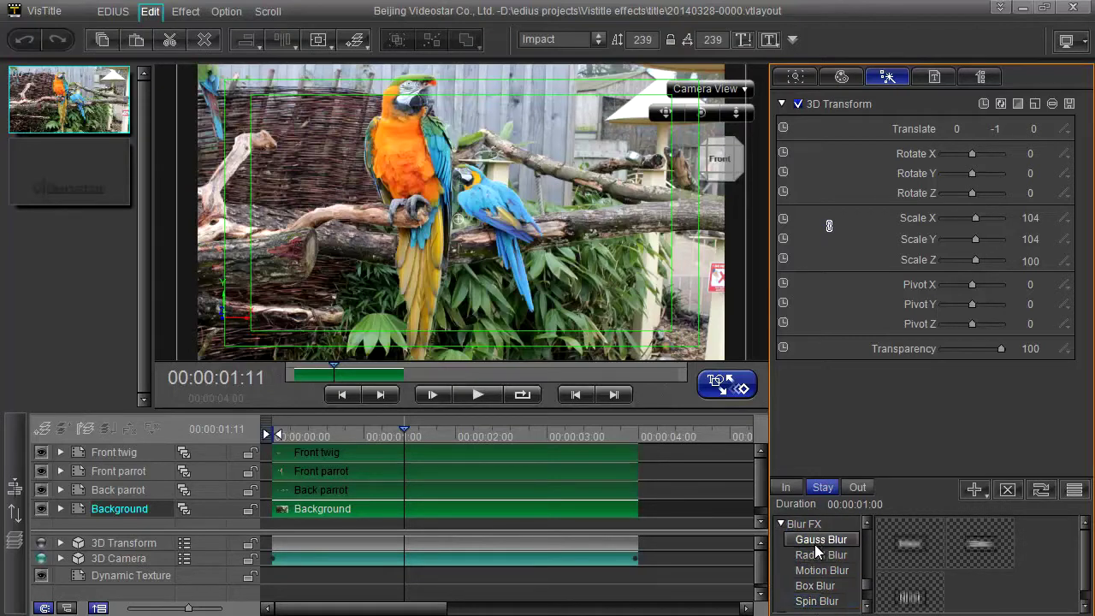
pyautogui.click(910, 547)
# Step: Drop the first Gauss Blur preset onto the Background layer and scrub near 03:14 to check it
pyautogui.moveTo(911, 548); pyautogui.dragTo(591, 506)
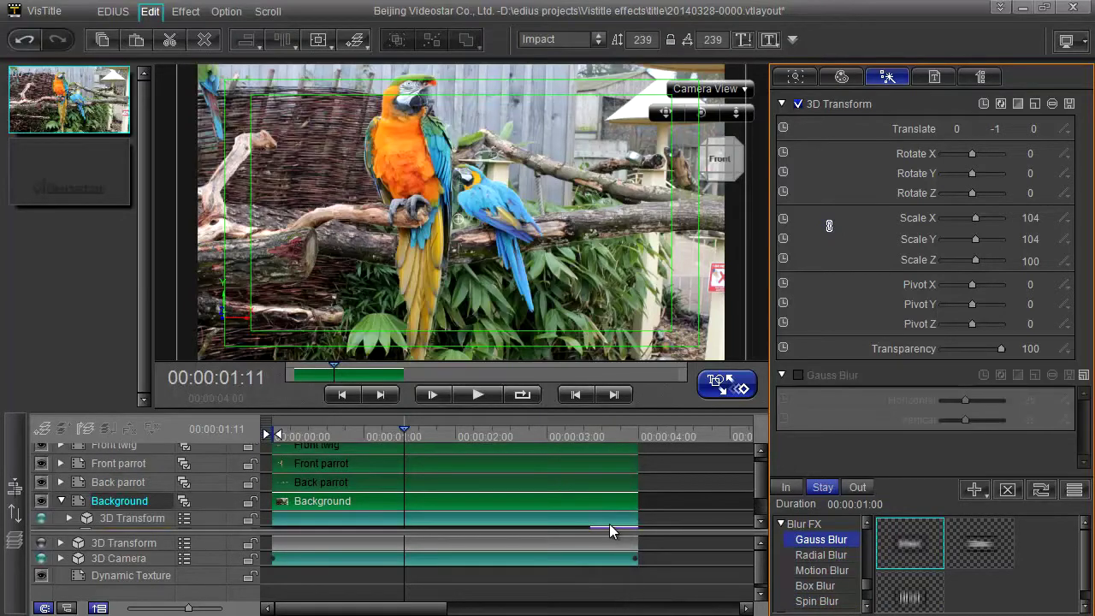
pyautogui.moveTo(760, 485); pyautogui.dragTo(760, 509)
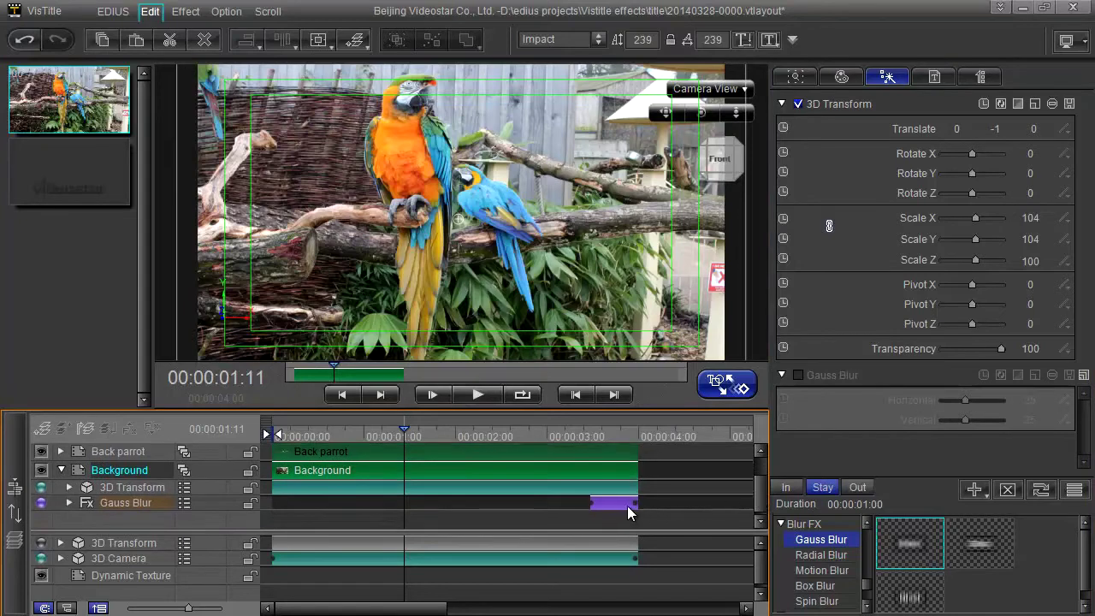
pyautogui.click(600, 434)
pyautogui.moveTo(601, 439)
pyautogui.mouseDown()
pyautogui.moveTo(622, 439)
pyautogui.moveTo(544, 439)
pyautogui.moveTo(562, 449)
pyautogui.moveTo(640, 446)
pyautogui.moveTo(592, 446)
pyautogui.moveTo(627, 443)
pyautogui.moveTo(607, 445)
pyautogui.mouseUp()
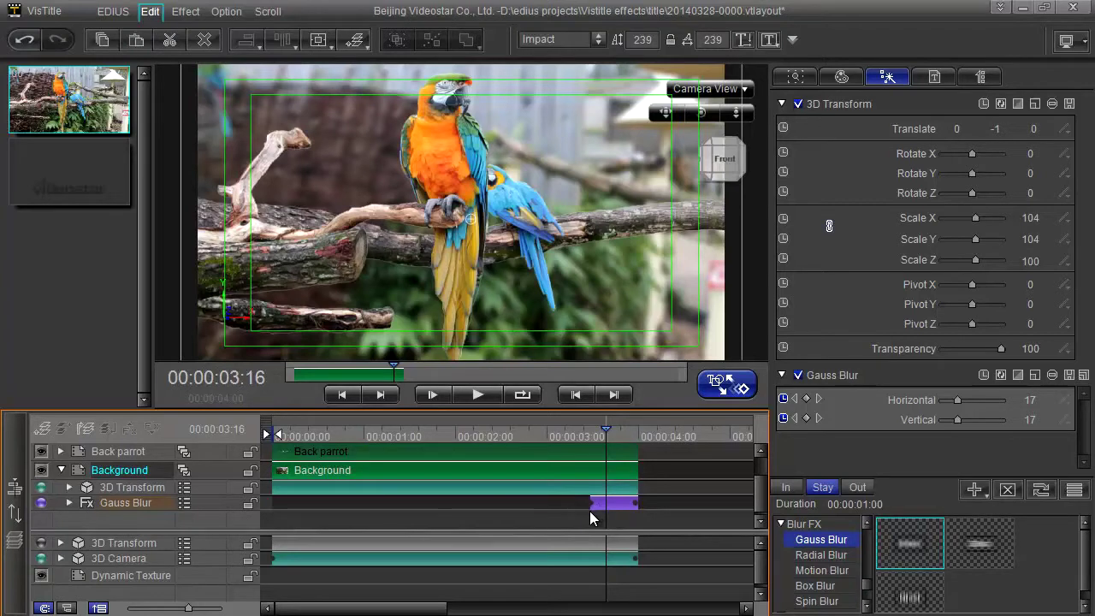
# Step: Extend the Background's Gauss Blur to the clip start, preview playback, and stop at 01:03
pyautogui.click(616, 434)
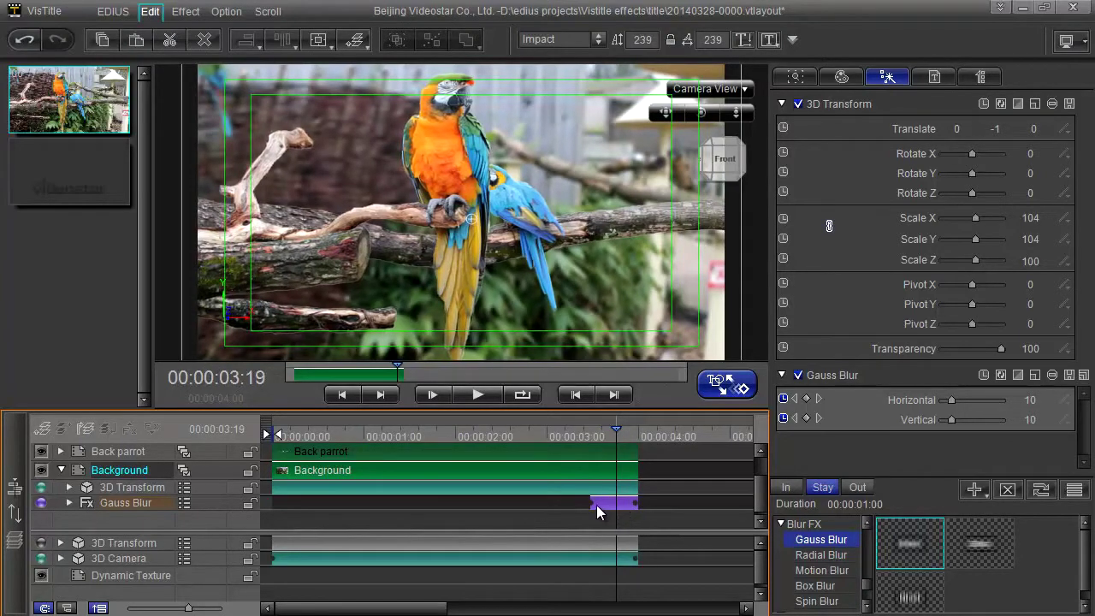
pyautogui.moveTo(593, 503); pyautogui.dragTo(271, 512)
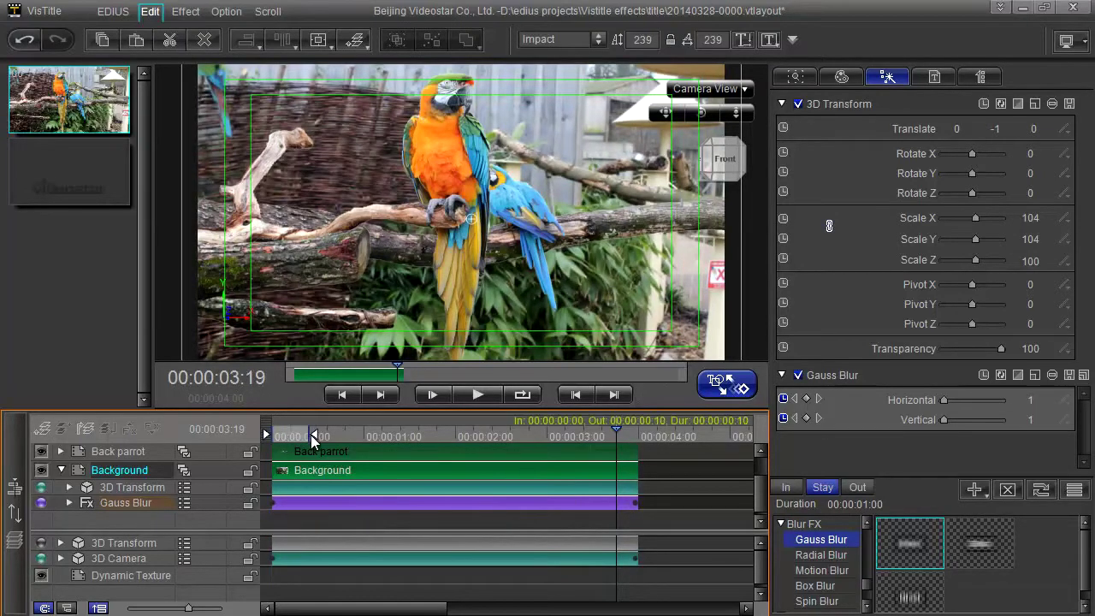
pyautogui.moveTo(286, 439); pyautogui.dragTo(259, 469)
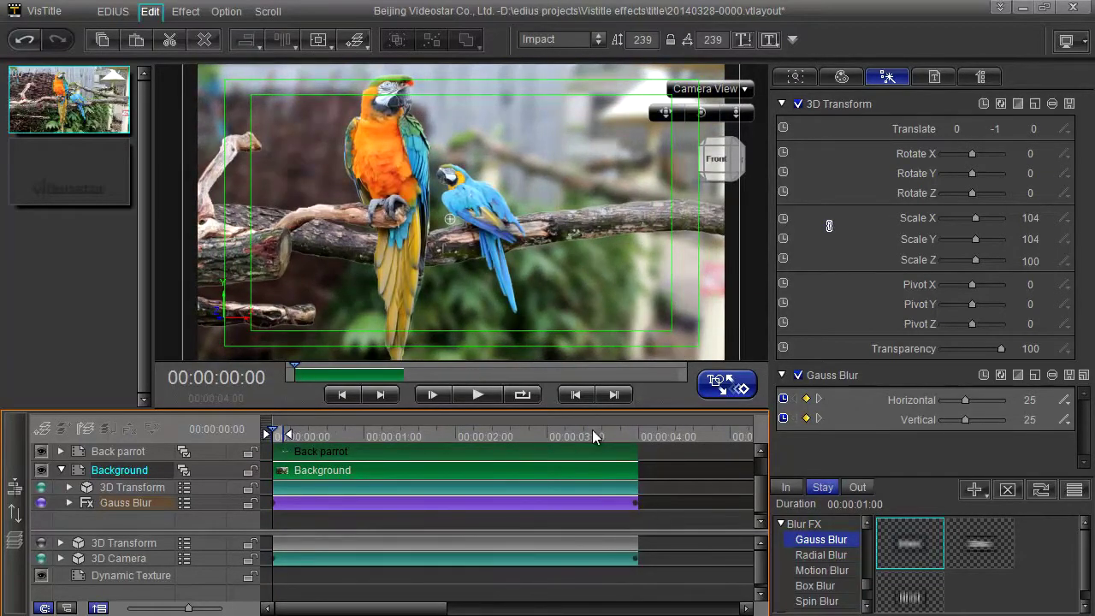
pyautogui.click(477, 395)
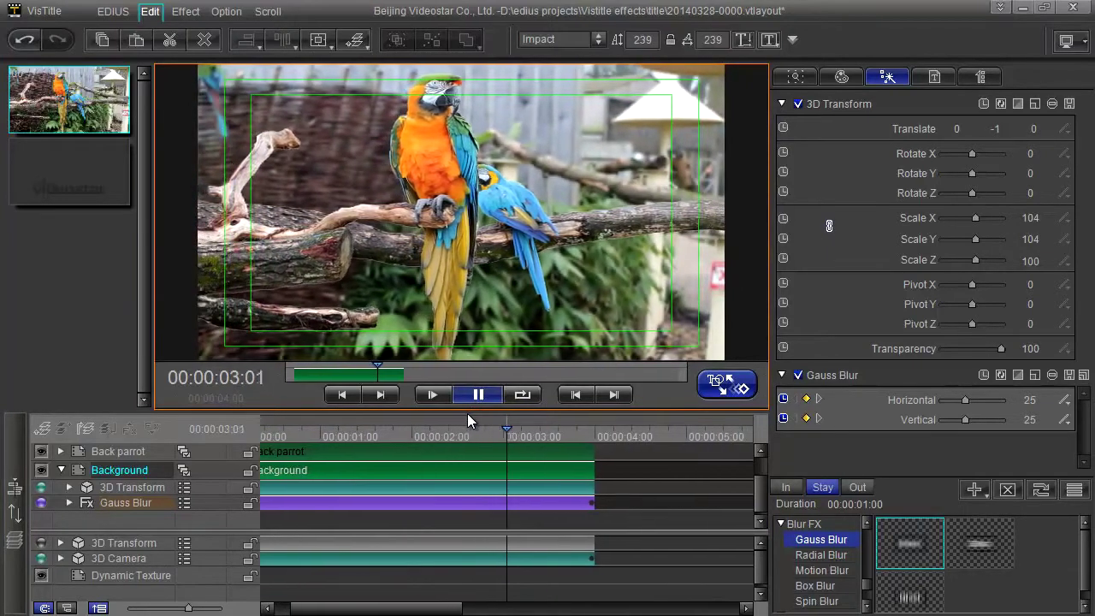
pyautogui.moveTo(418, 433); pyautogui.dragTo(188, 455)
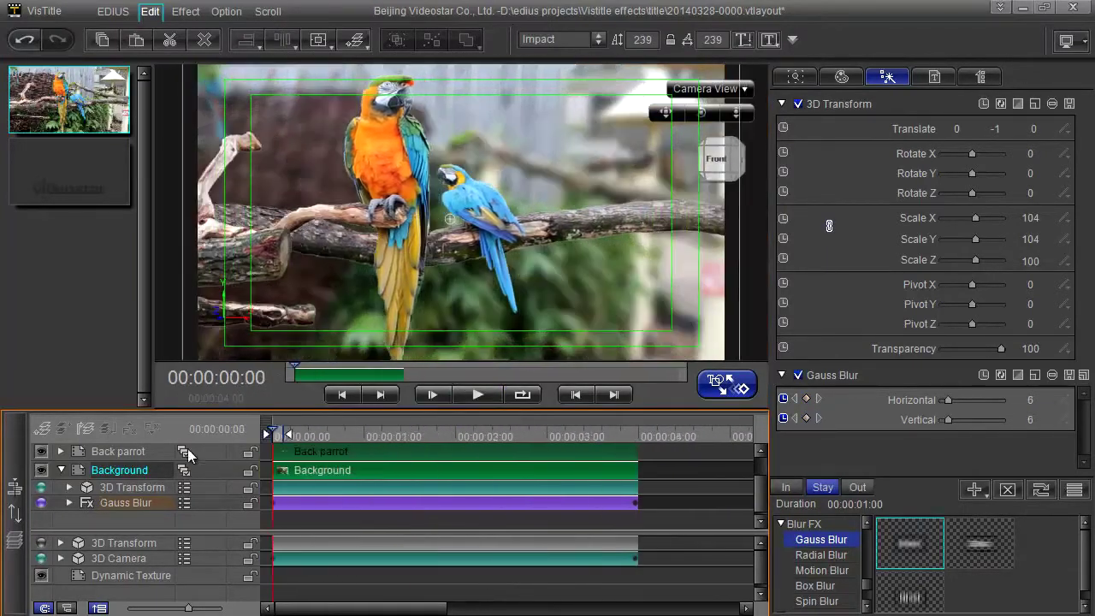
pyautogui.click(476, 396)
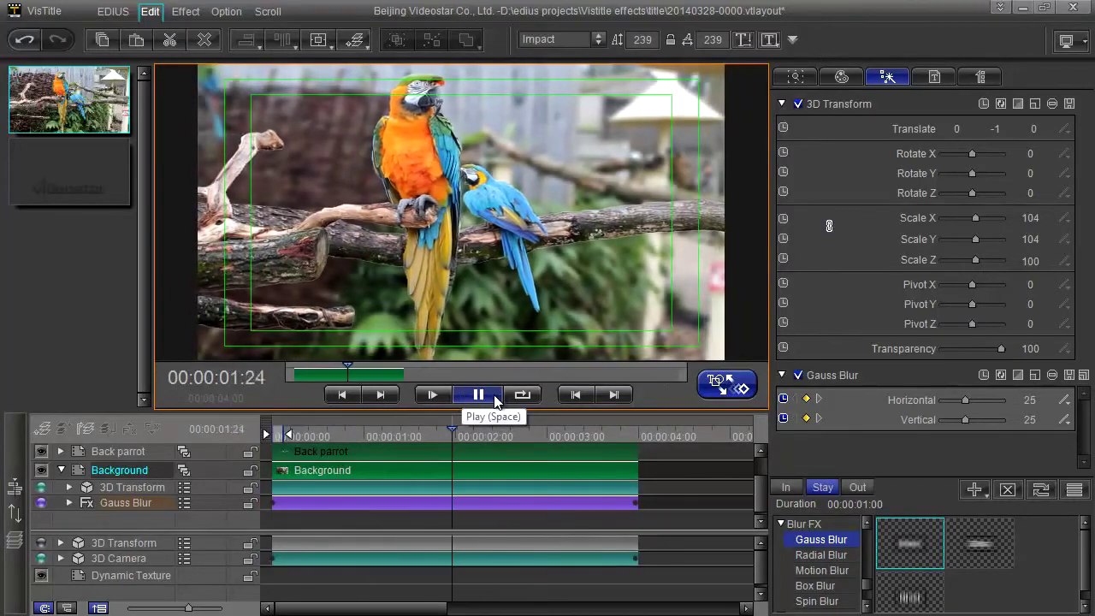
pyautogui.click(492, 400)
pyautogui.click(374, 434)
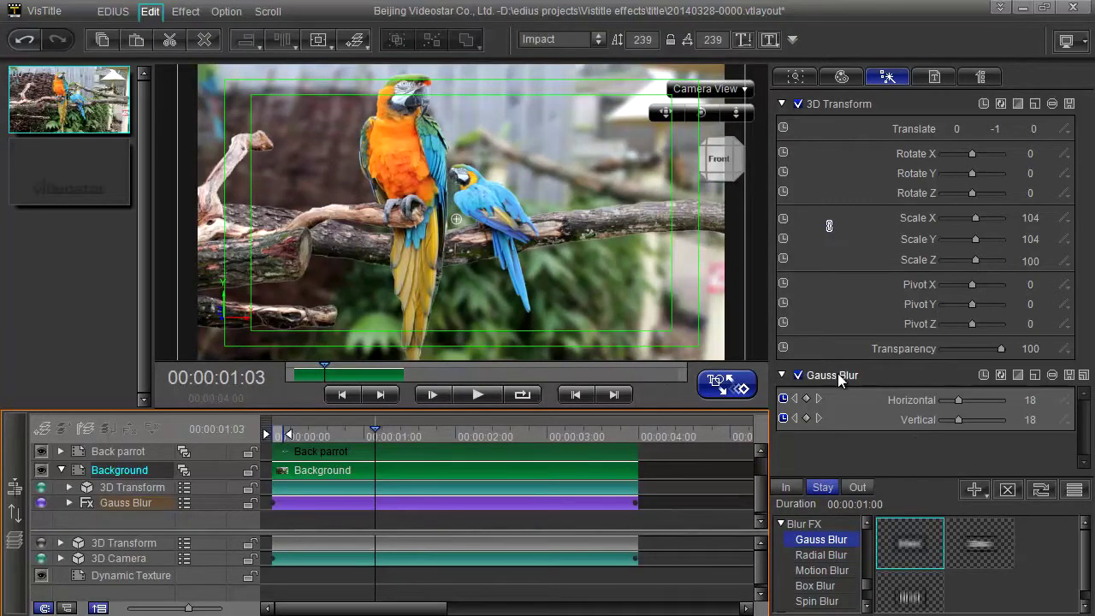
# Step: Disable Horizontal and Vertical Gauss Blur keyframing and set both amounts to 7
pyautogui.click(783, 398)
pyautogui.click(782, 419)
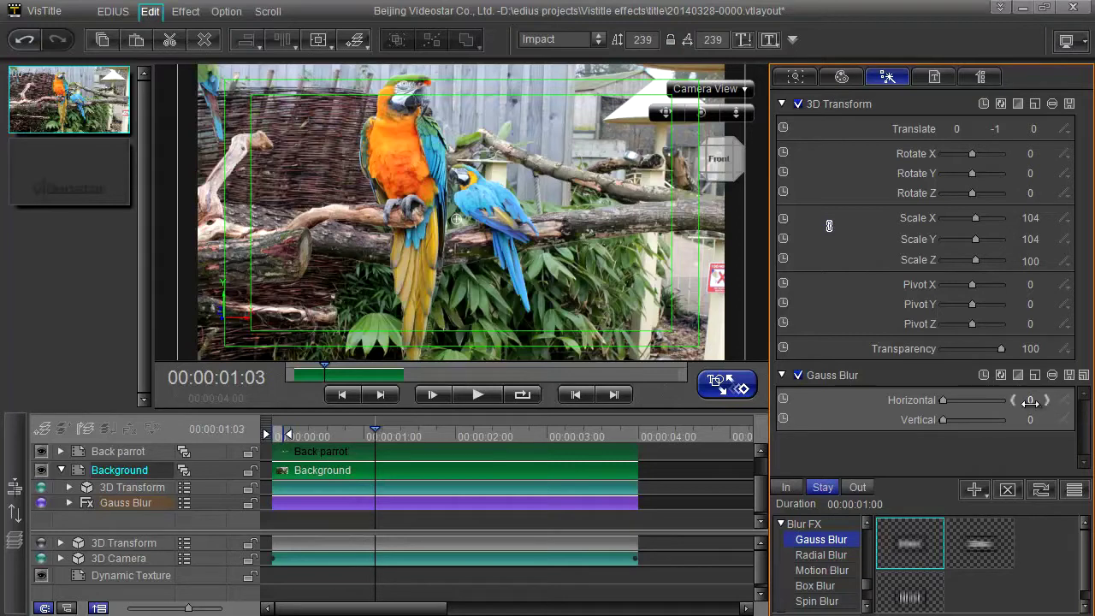
pyautogui.moveTo(1033, 402); pyautogui.dragTo(1037, 420)
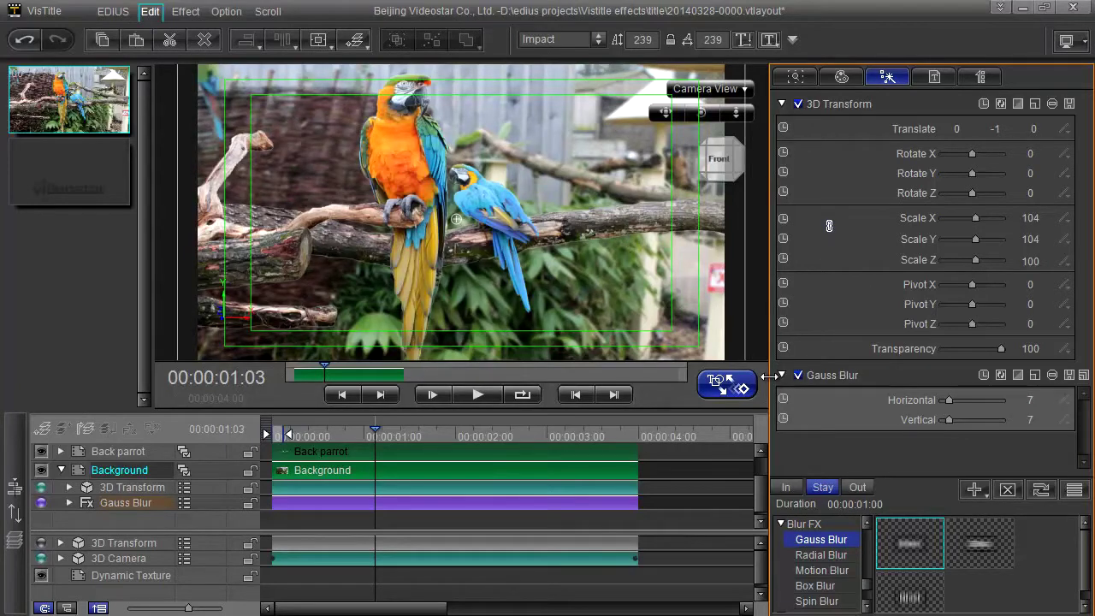
pyautogui.click(727, 387)
# Step: Return to effect editing, collapse the Background's effect rows, and scrub to frame 22
pyautogui.click(736, 418)
pyautogui.moveTo(480, 435); pyautogui.dragTo(291, 433)
pyautogui.click(61, 470)
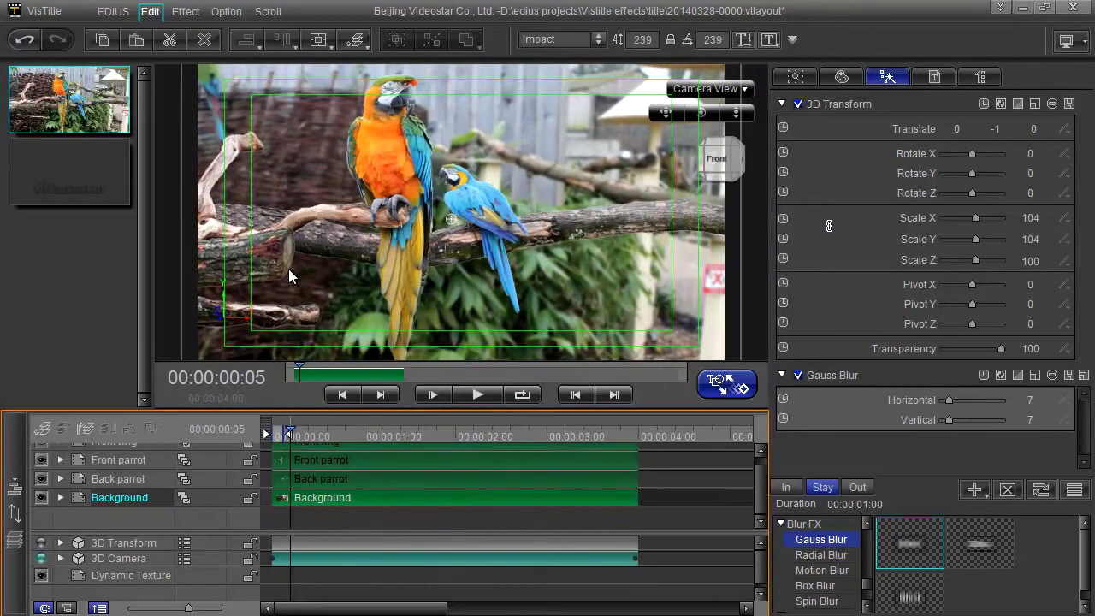
pyautogui.moveTo(762, 494); pyautogui.dragTo(765, 468)
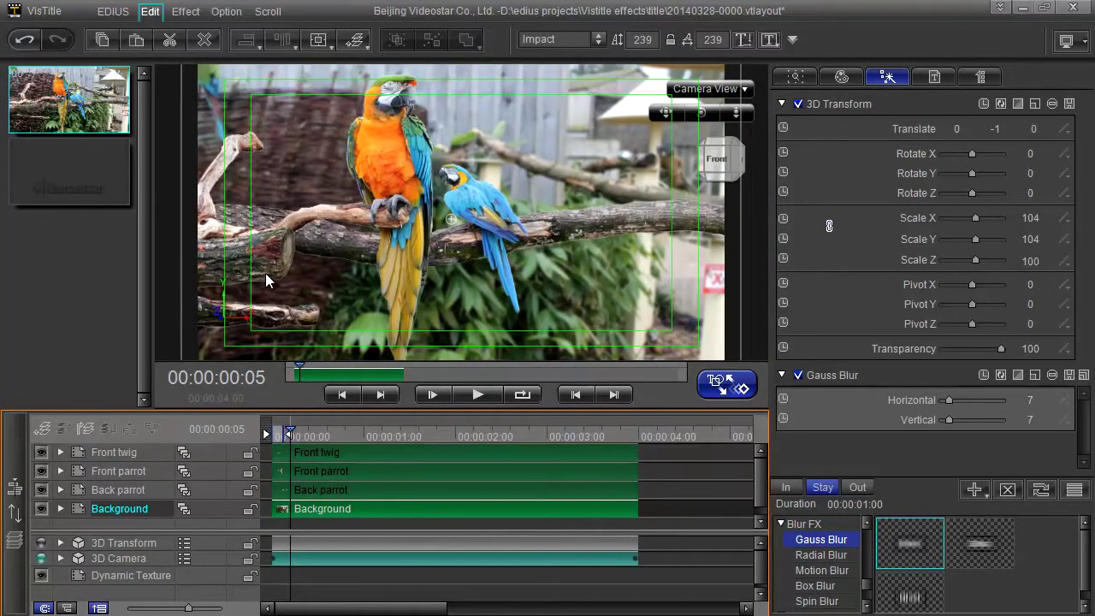
pyautogui.moveTo(306, 433); pyautogui.dragTo(350, 434)
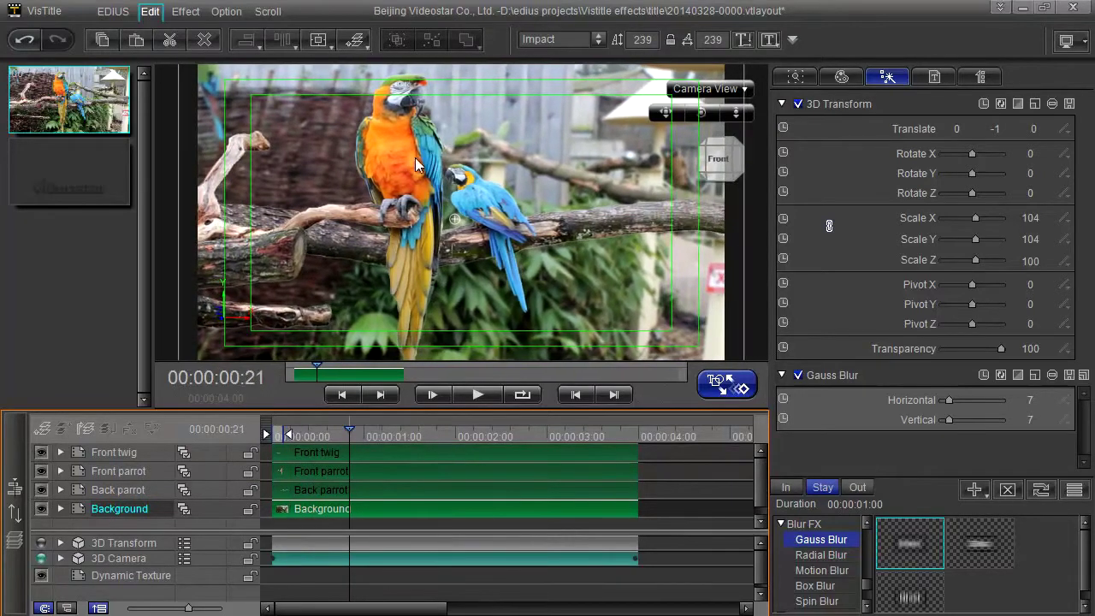
# Step: Apply a non-animated Gauss Blur of Horizontal 10, Vertical 10 to Front twig, then preview
pyautogui.click(917, 550)
pyautogui.moveTo(913, 551); pyautogui.dragTo(270, 484)
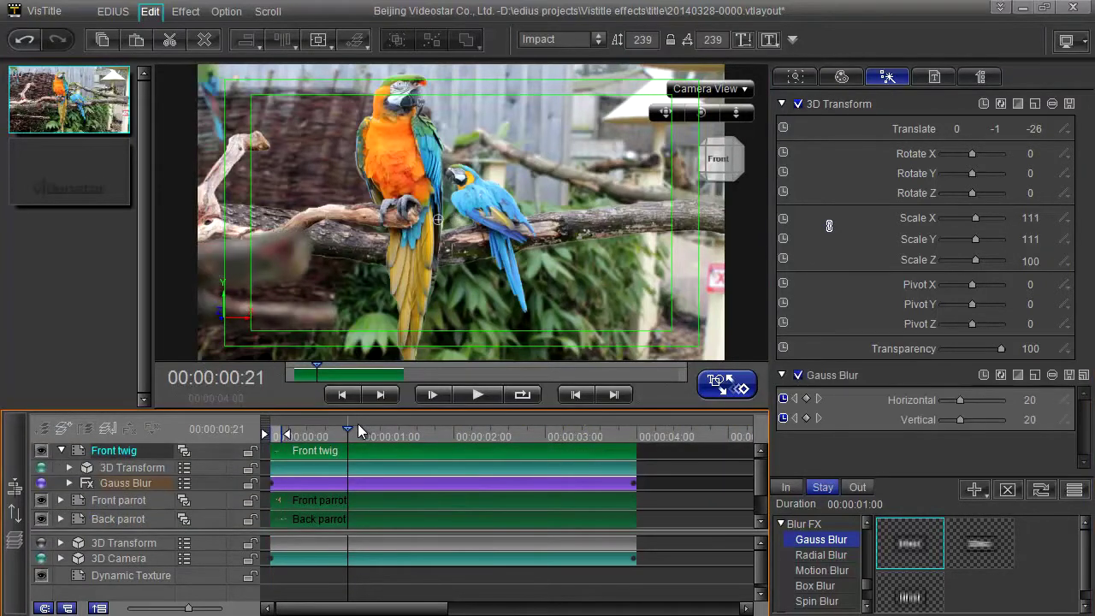
pyautogui.click(784, 418)
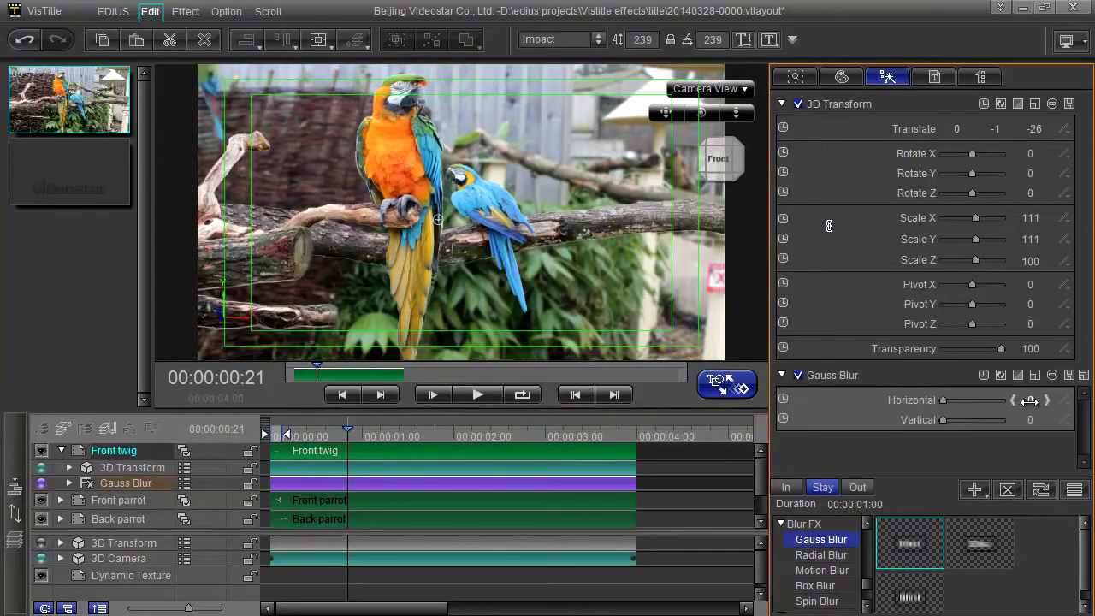
pyautogui.moveTo(1030, 400); pyautogui.dragTo(1036, 402)
pyautogui.press('space')
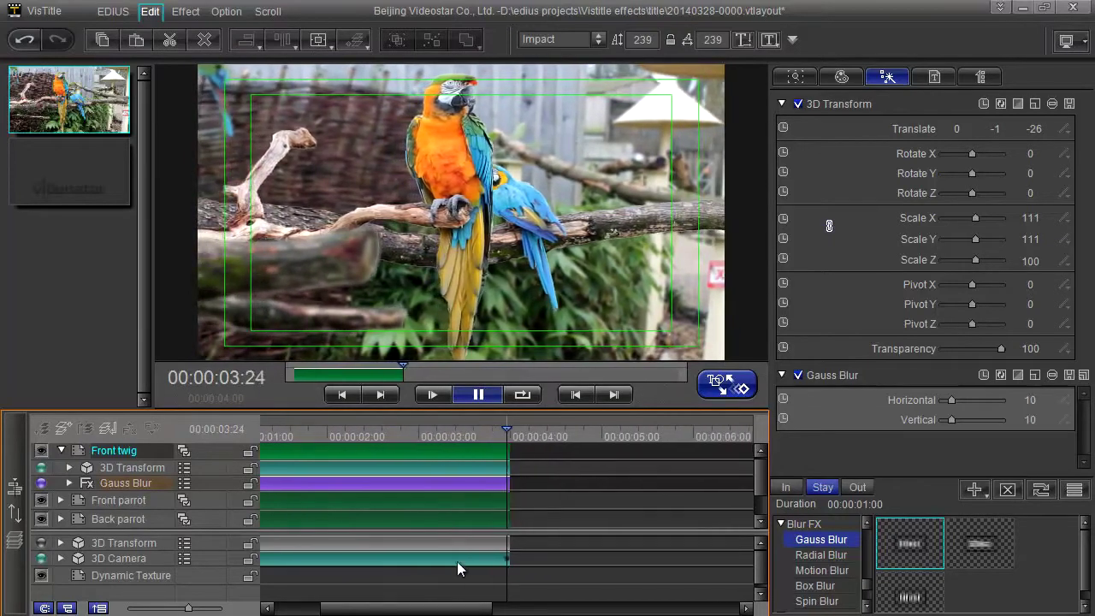
pyautogui.moveTo(502, 435); pyautogui.dragTo(291, 441)
pyautogui.press('Home')
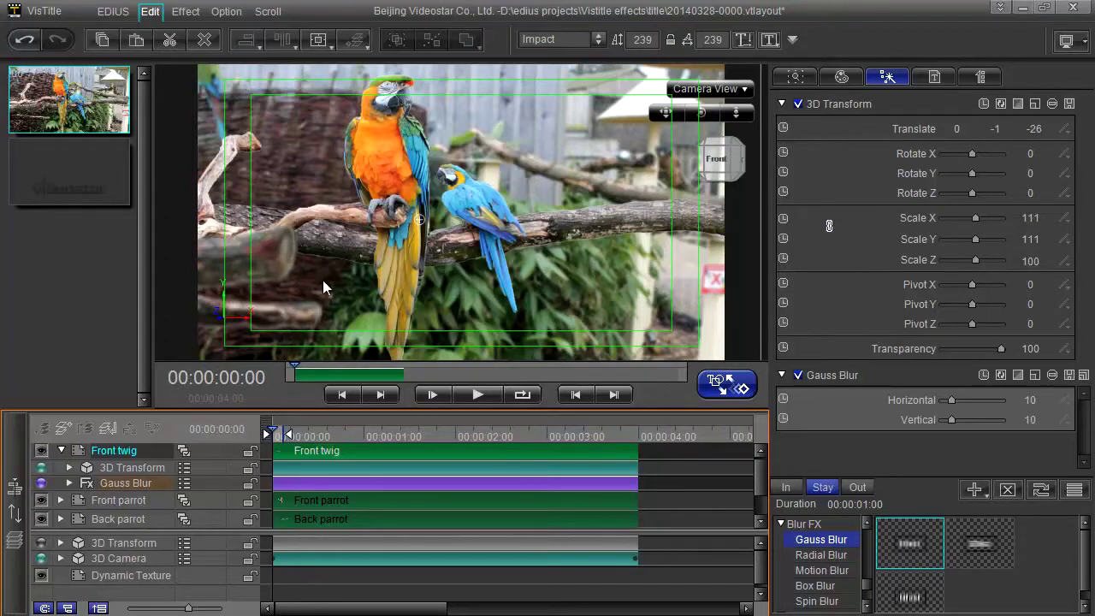
# Step: Scrub to 00:00:01:16 to review, then delete the Front twig's Gauss Blur
pyautogui.moveTo(420, 438); pyautogui.dragTo(535, 434)
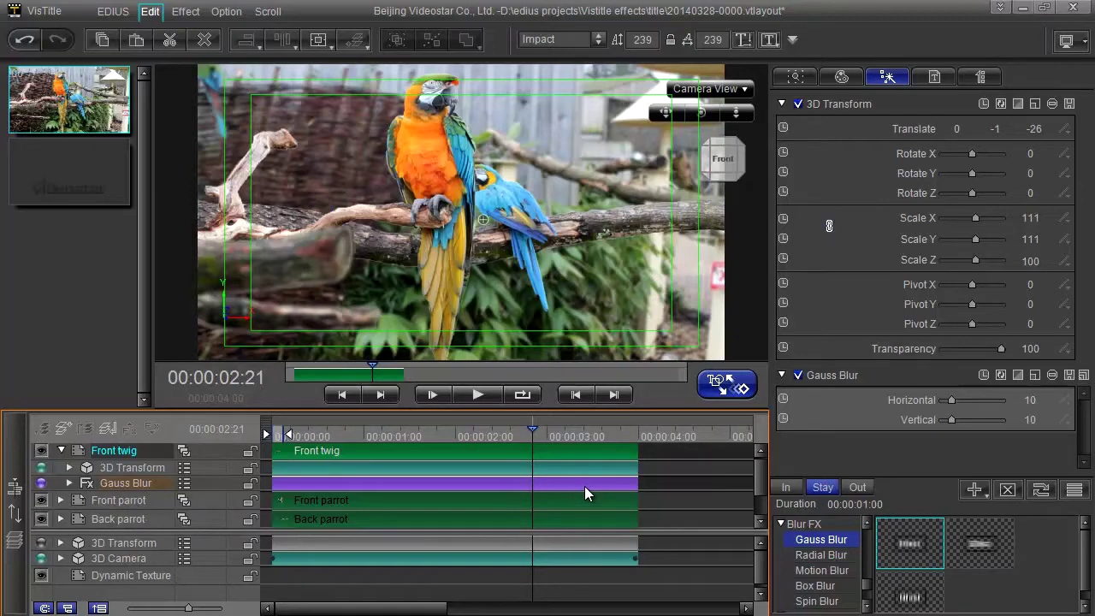
pyautogui.moveTo(475, 438); pyautogui.dragTo(526, 437)
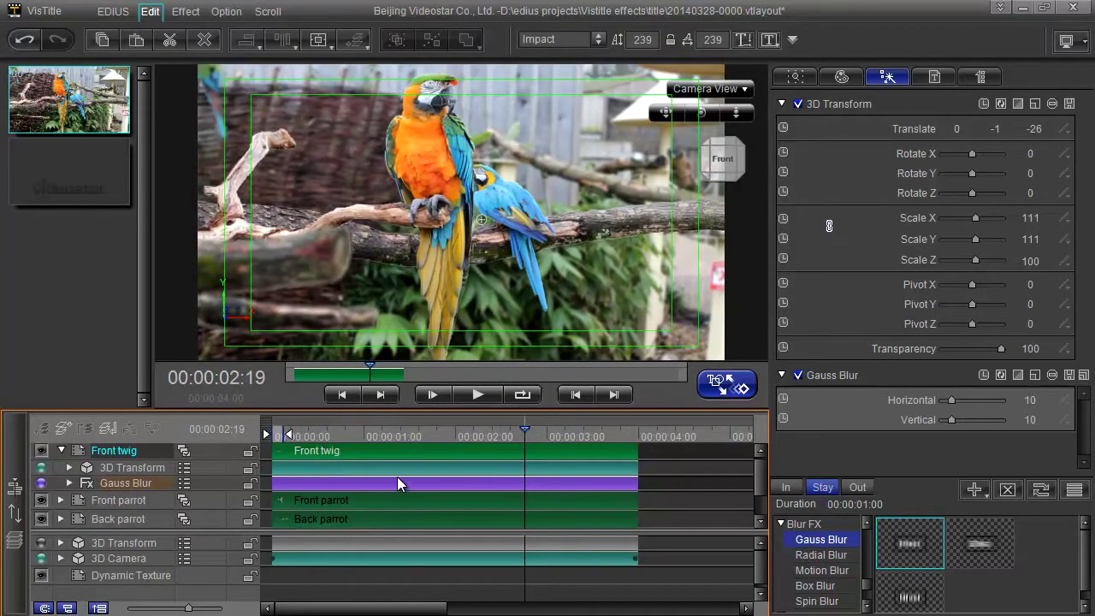
pyautogui.press('Delete')
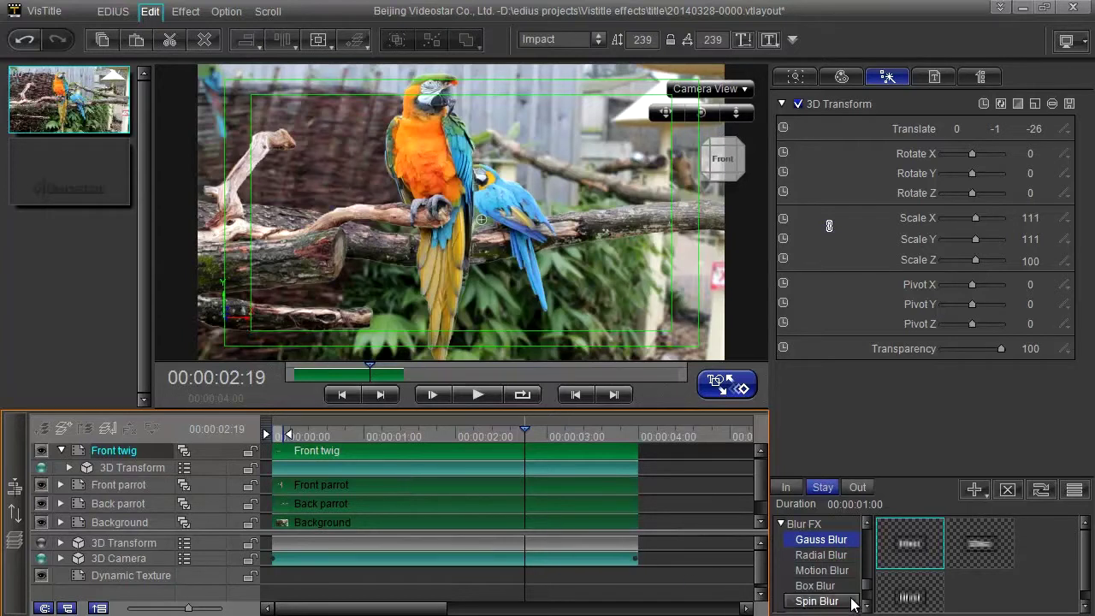
# Step: Apply a Box Blur to Front twig with Horizontal 10 and Vertical 6
pyautogui.scroll(-1, 843, 594)
pyautogui.click(838, 570)
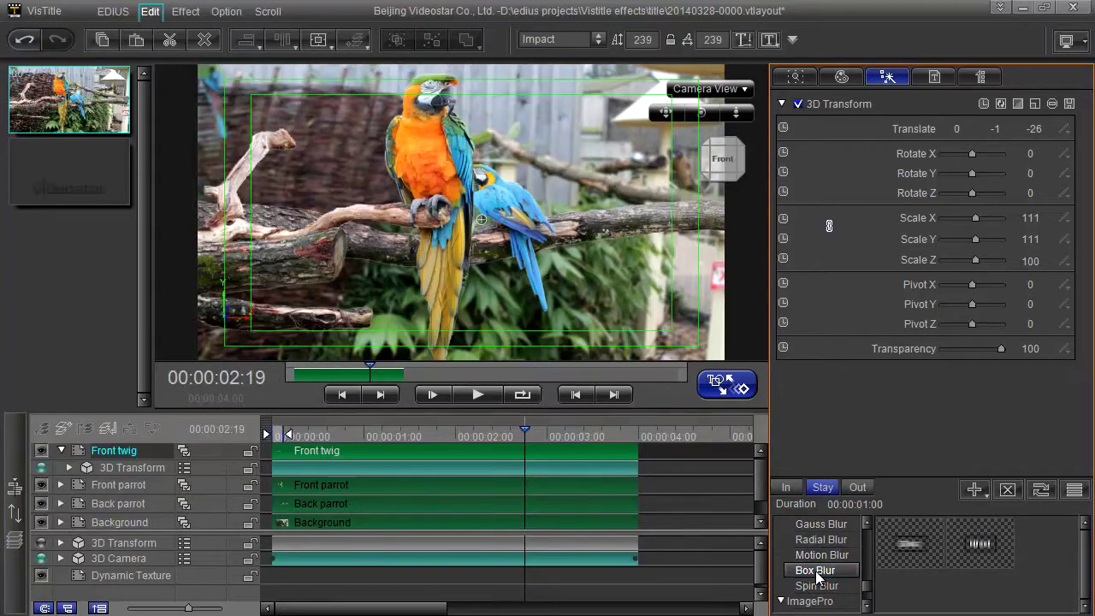
pyautogui.click(822, 555)
pyautogui.moveTo(909, 565); pyautogui.dragTo(265, 482)
pyautogui.click(798, 374)
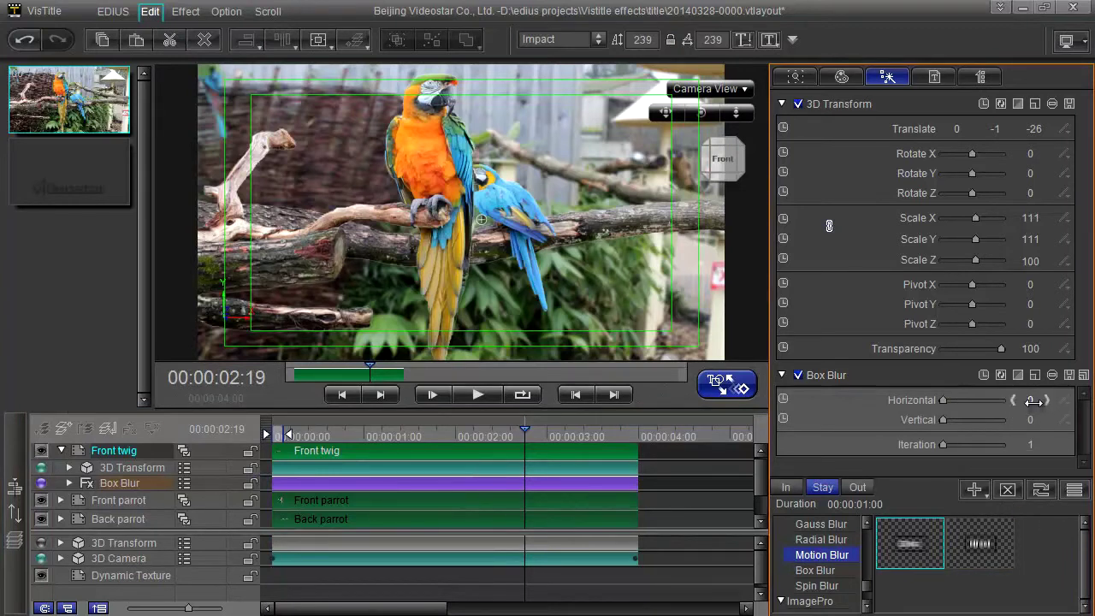
pyautogui.moveTo(1035, 399); pyautogui.dragTo(1034, 421)
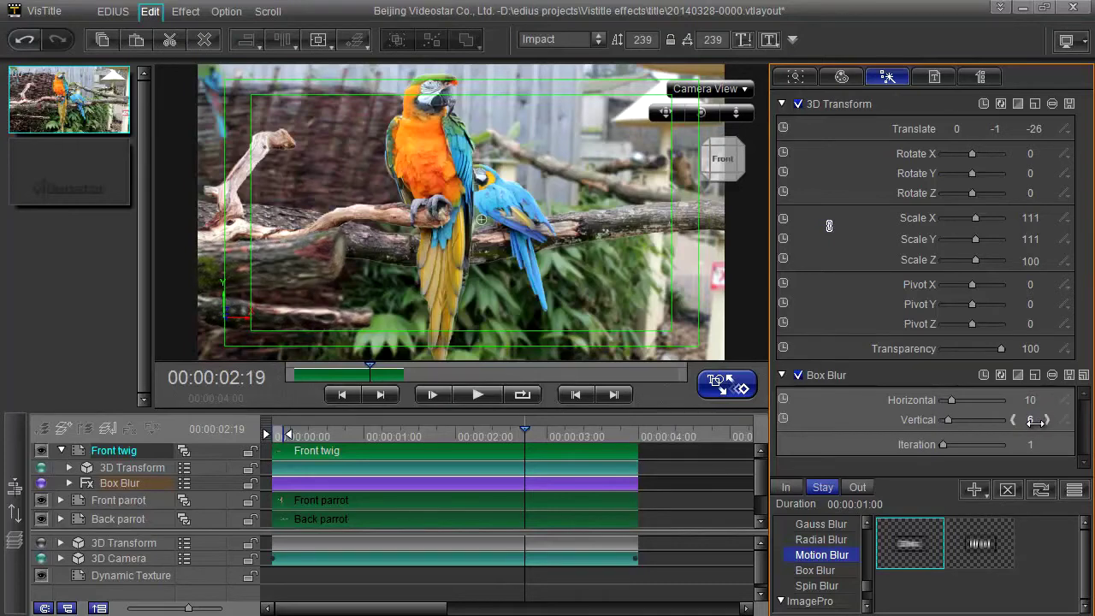
# Step: Preview the Box Blur playback from the first frame, stopping at 00:00:01:07
pyautogui.moveTo(400, 435); pyautogui.dragTo(283, 437)
pyautogui.click(478, 395)
pyautogui.click(259, 428)
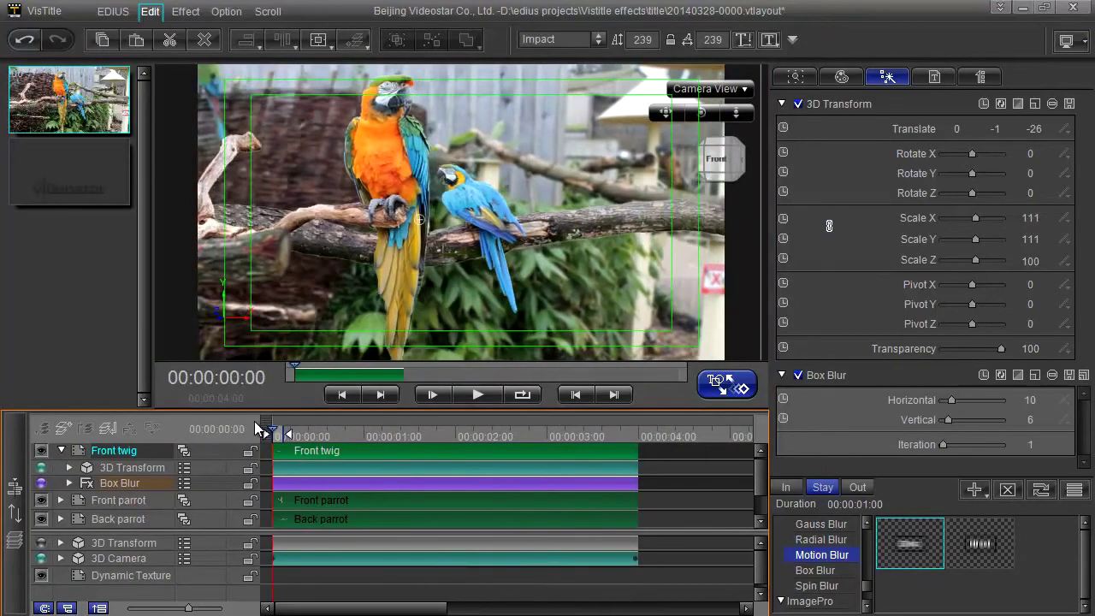
pyautogui.click(479, 394)
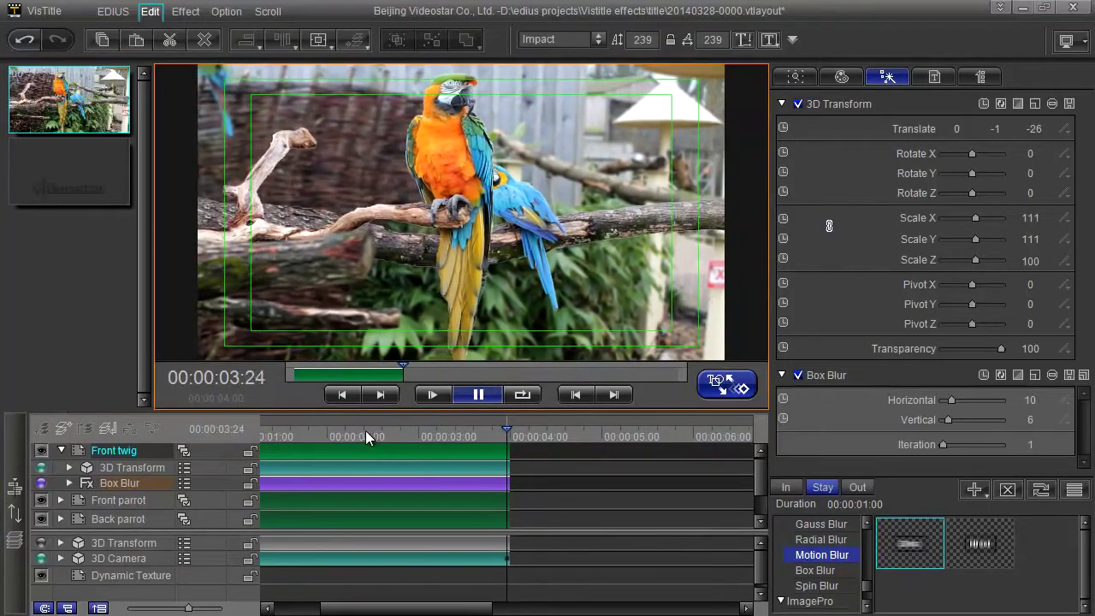
pyautogui.moveTo(377, 432); pyautogui.dragTo(261, 432)
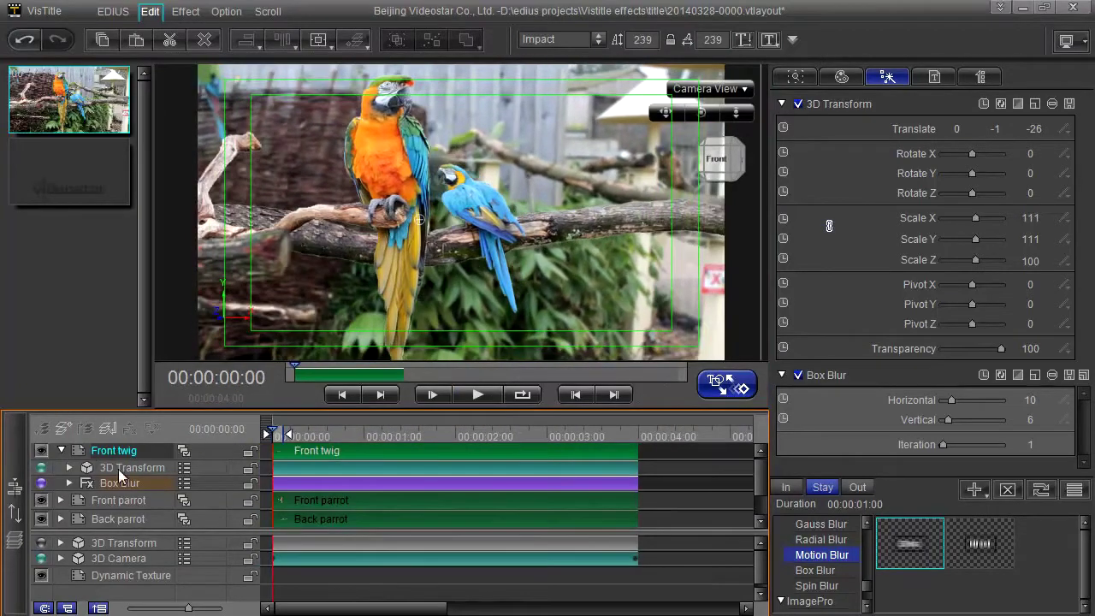
pyautogui.click(492, 399)
pyautogui.click(485, 394)
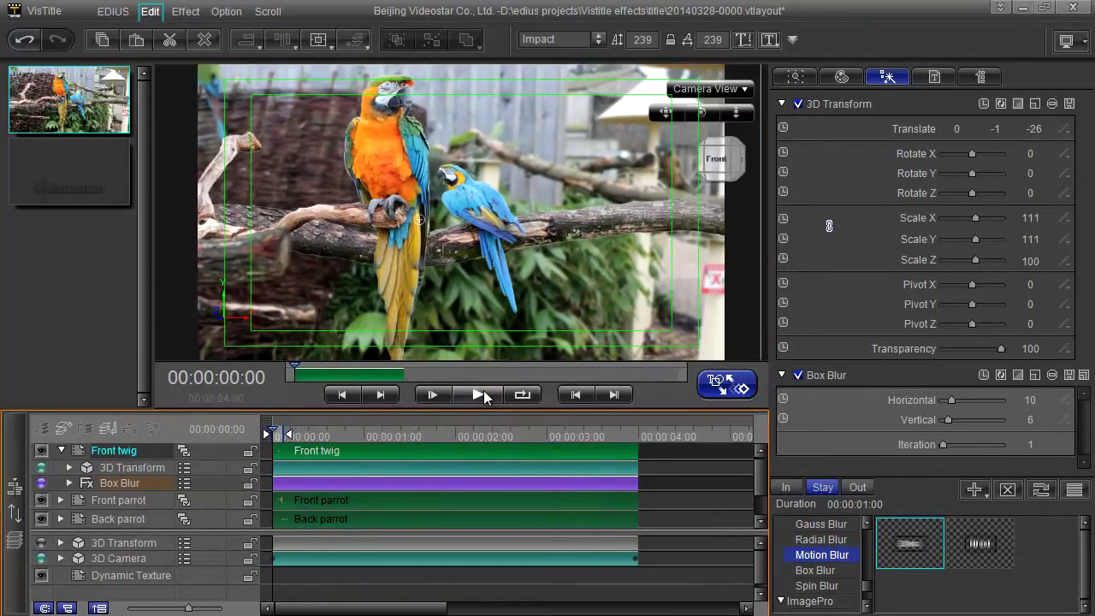
pyautogui.click(484, 394)
pyautogui.click(479, 395)
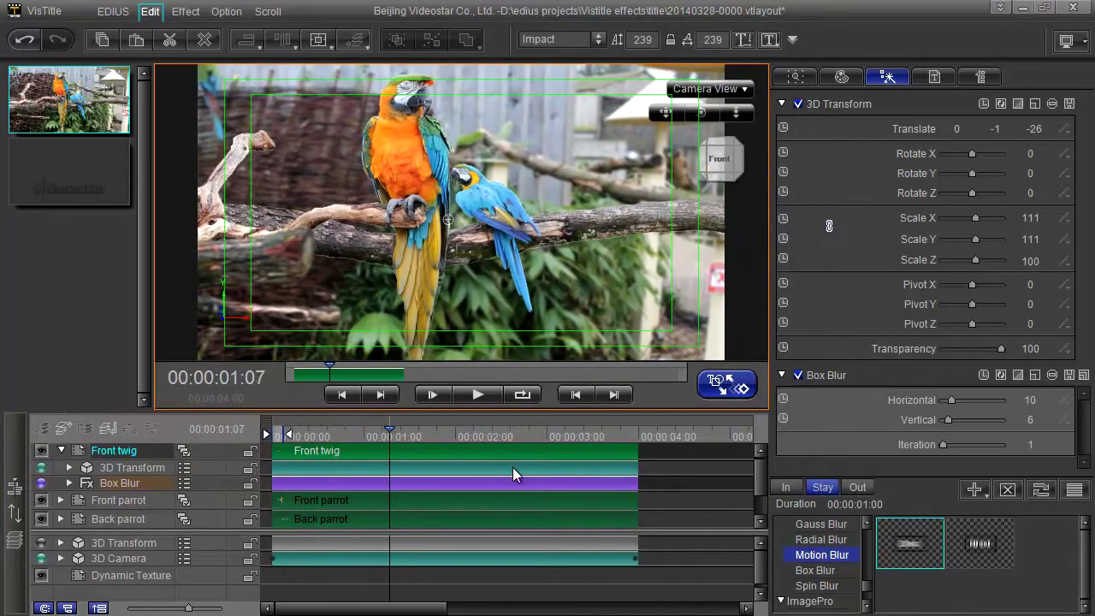
pyautogui.moveTo(821, 539); pyautogui.dragTo(576, 483)
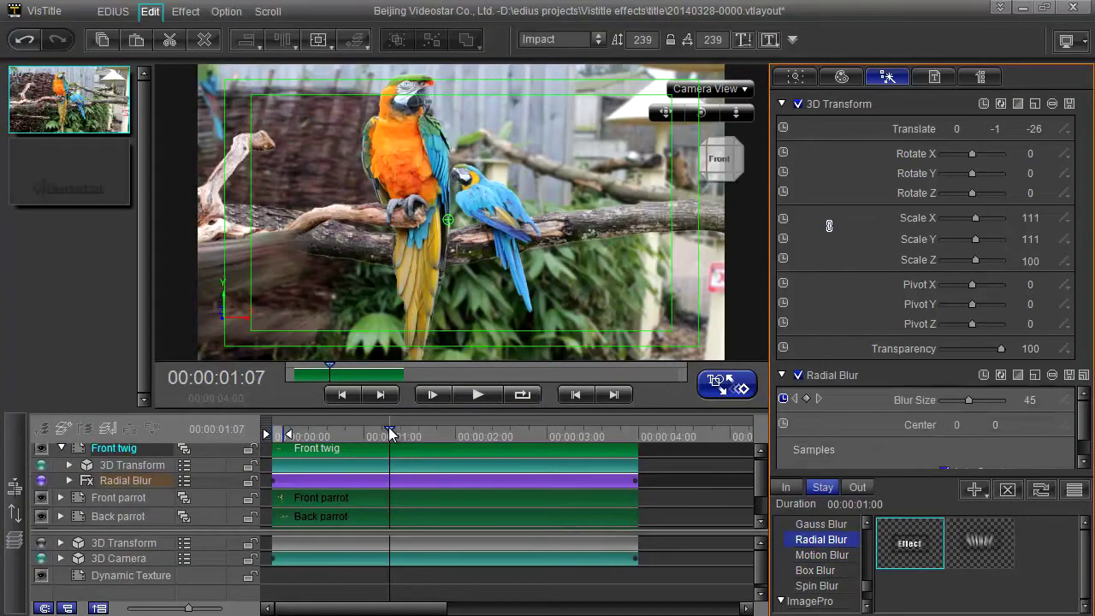
pyautogui.moveTo(389, 433); pyautogui.dragTo(283, 434)
pyautogui.click(477, 394)
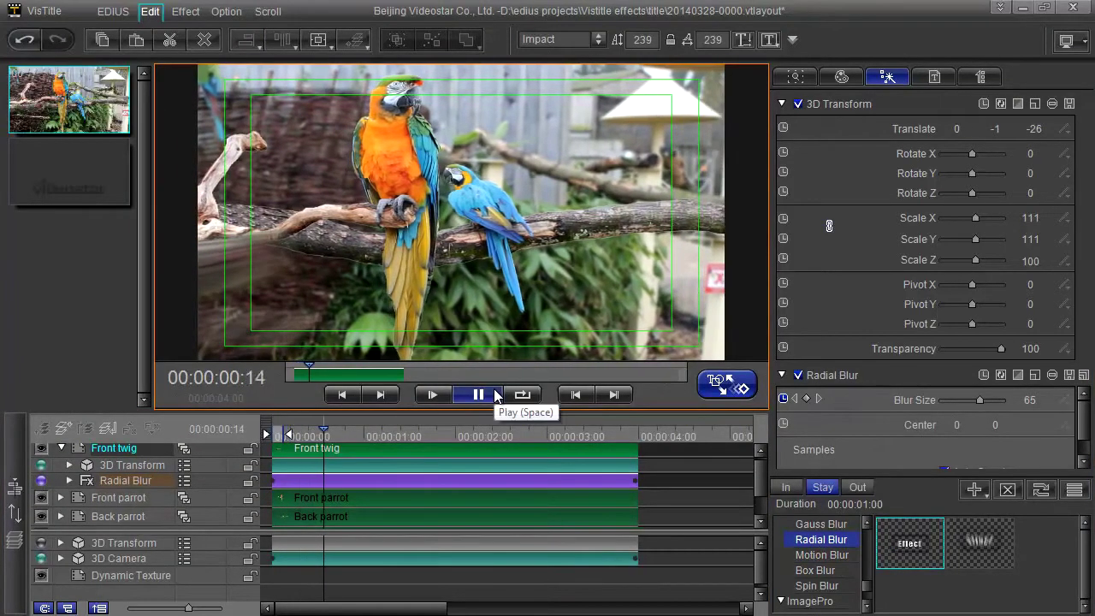
pyautogui.click(576, 500)
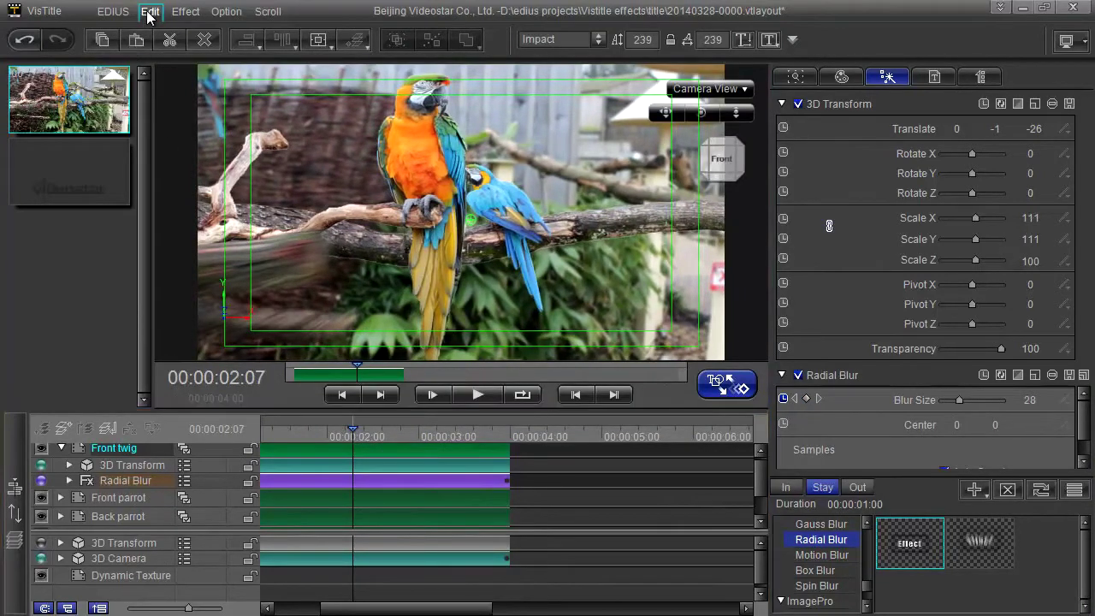
pyautogui.click(24, 41)
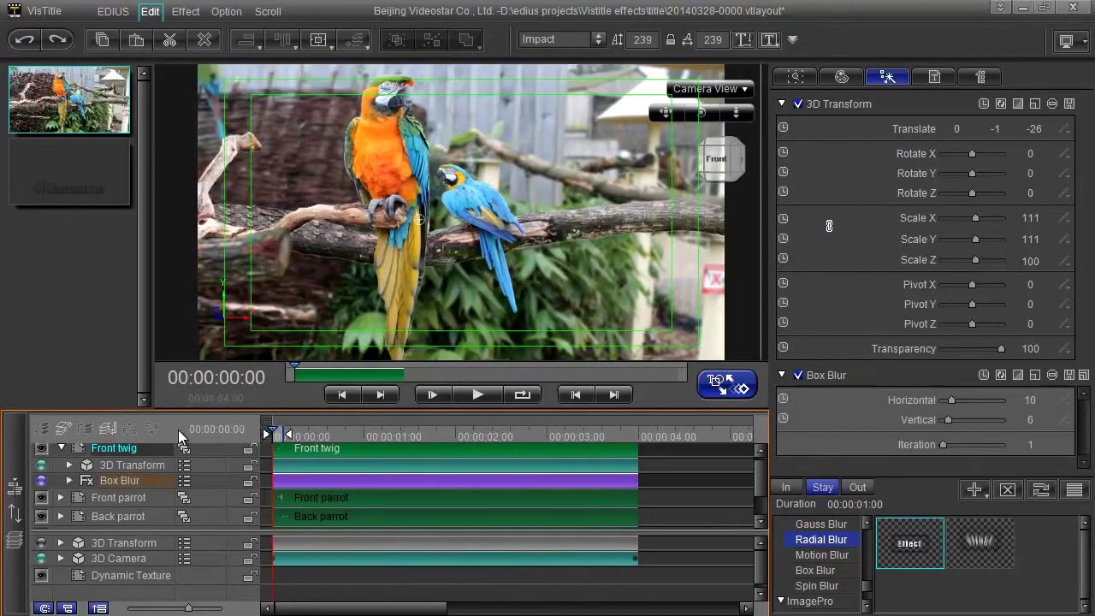
# Step: Review the finished title from the start, then close VisTitle and save the changes
pyautogui.click(477, 394)
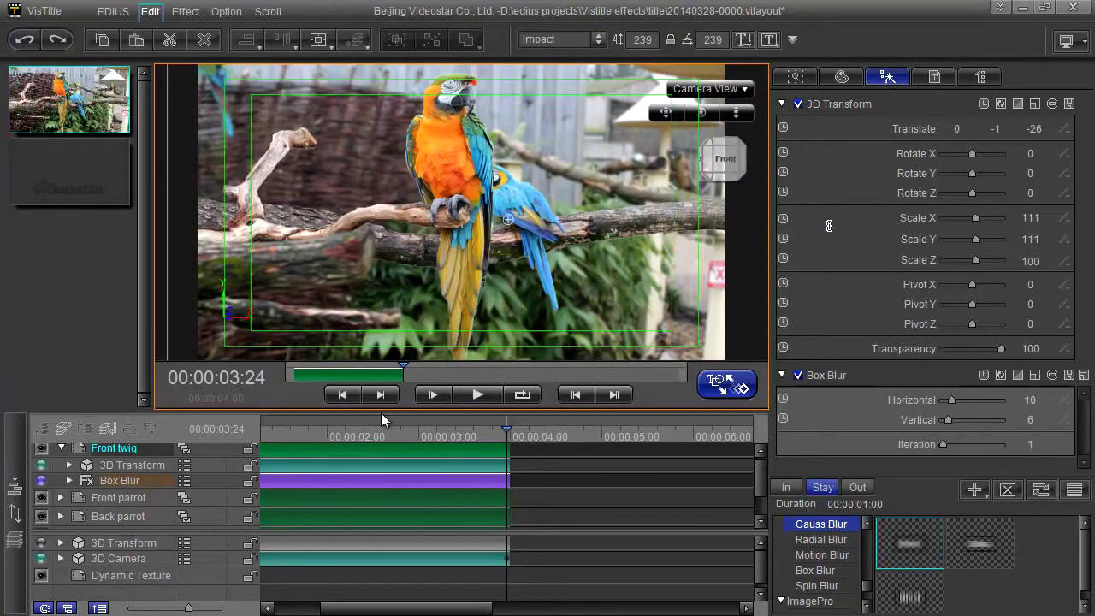
pyautogui.moveTo(440, 425); pyautogui.dragTo(409, 440)
pyautogui.press('Home')
pyautogui.press('space')
pyautogui.press('space')
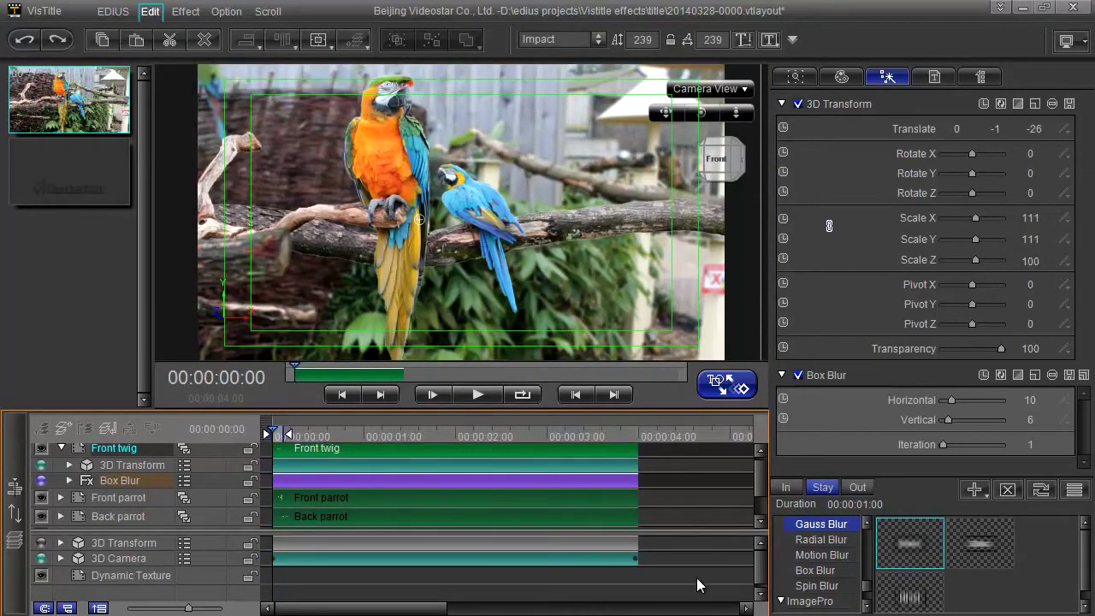
pyautogui.press('space')
pyautogui.click(477, 394)
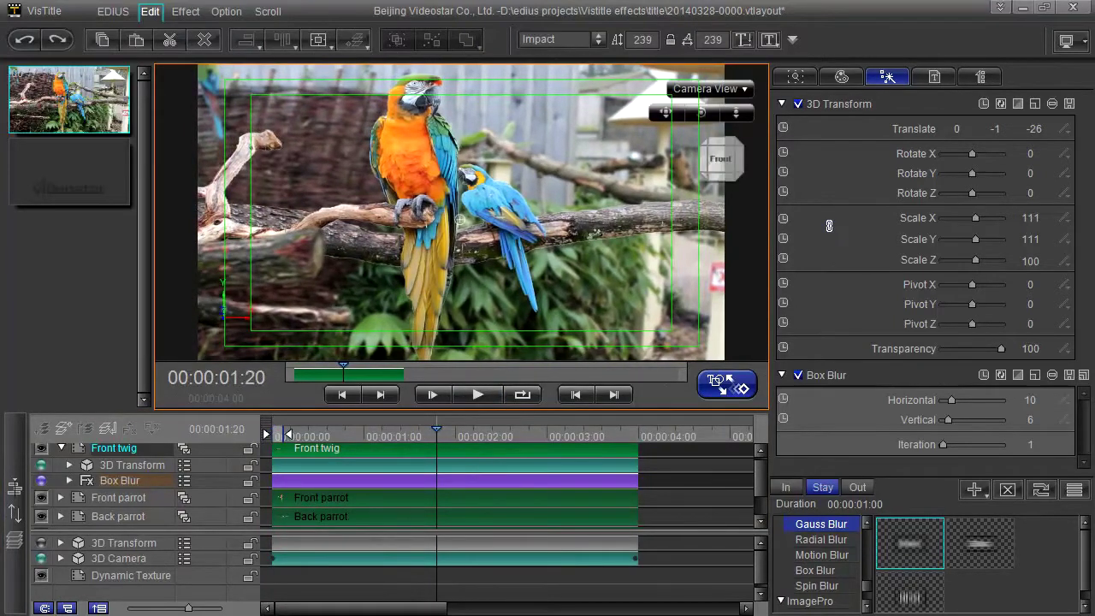
pyautogui.click(1074, 7)
pyautogui.click(451, 382)
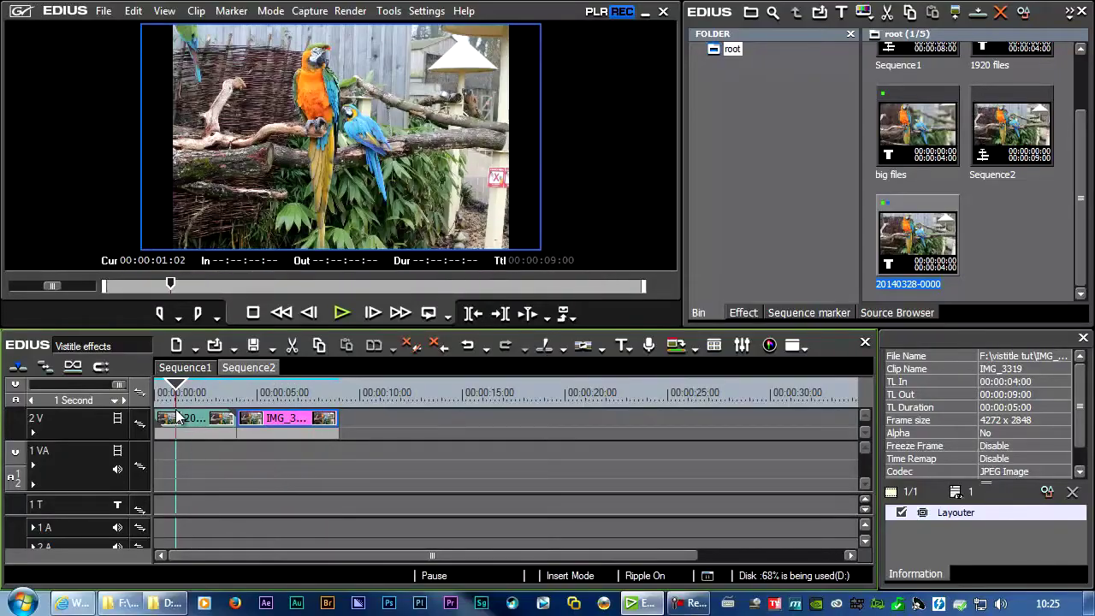
# Step: Scrub the 2V timeline, comparing the parrot image against the background clip at 11:21 and 12:04
pyautogui.click(201, 411)
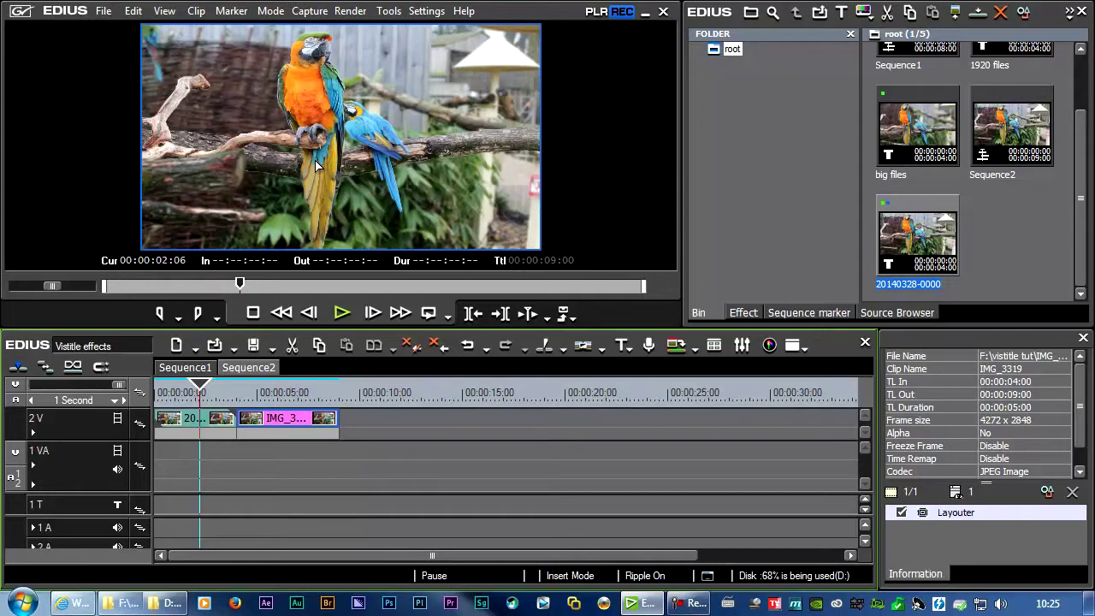
pyautogui.click(282, 392)
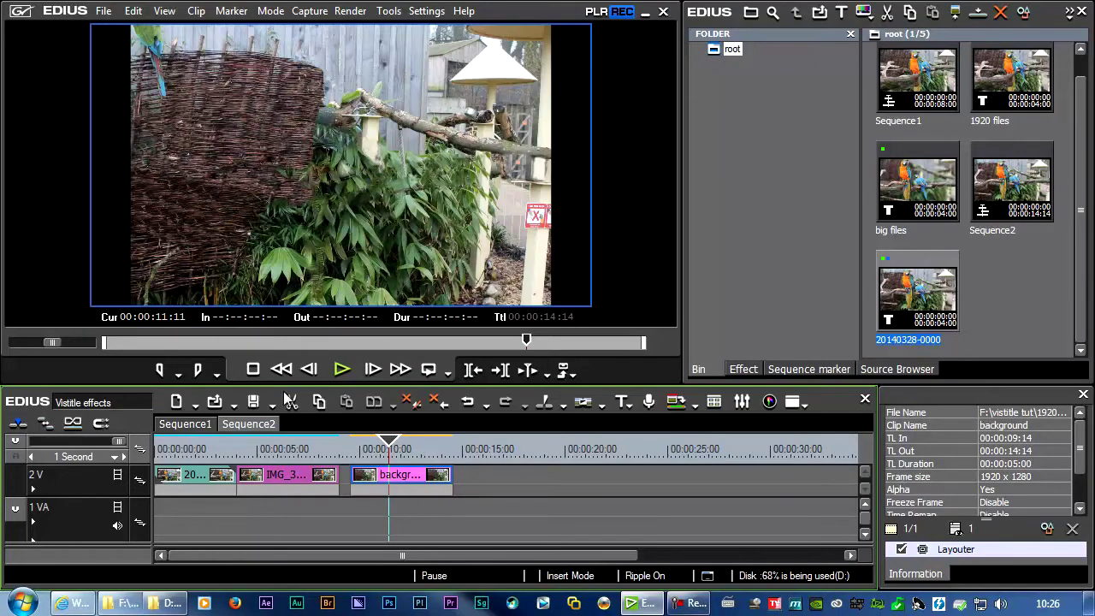
pyautogui.click(293, 444)
pyautogui.click(397, 445)
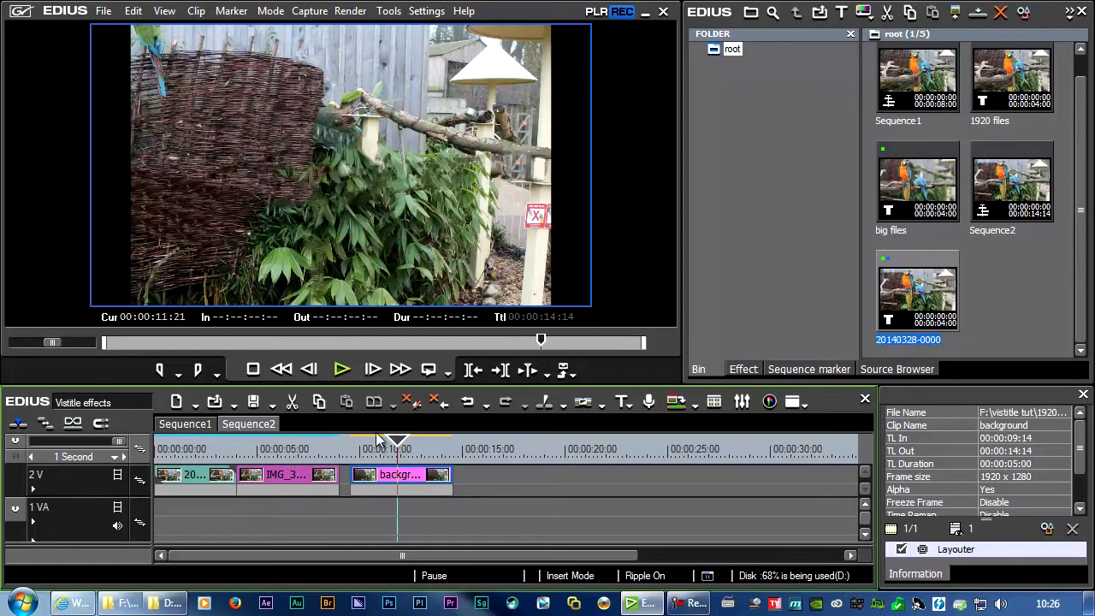
pyautogui.click(280, 447)
pyautogui.click(403, 447)
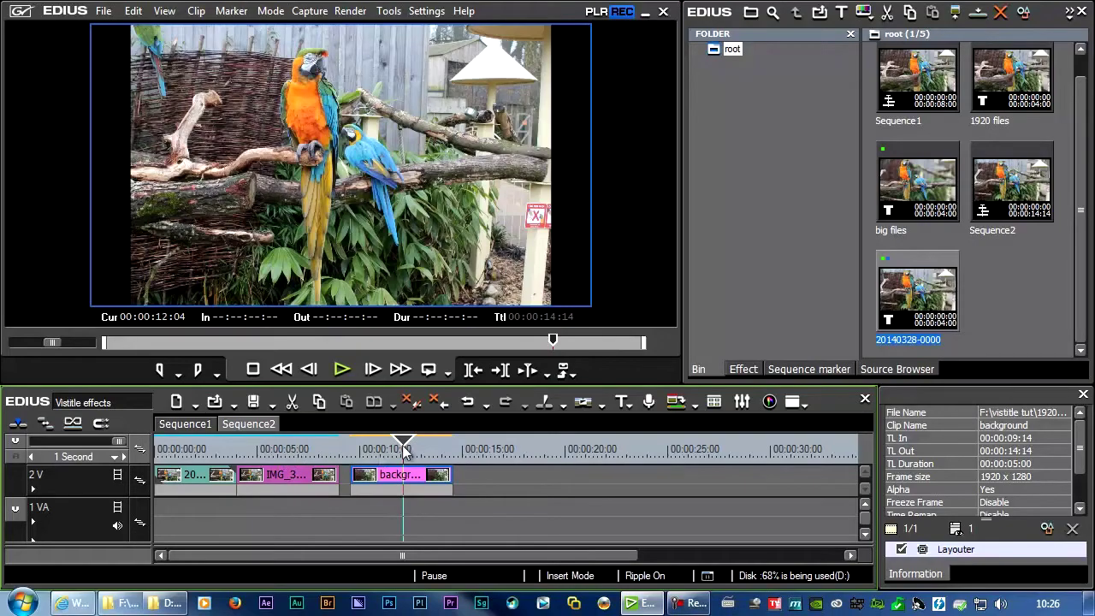